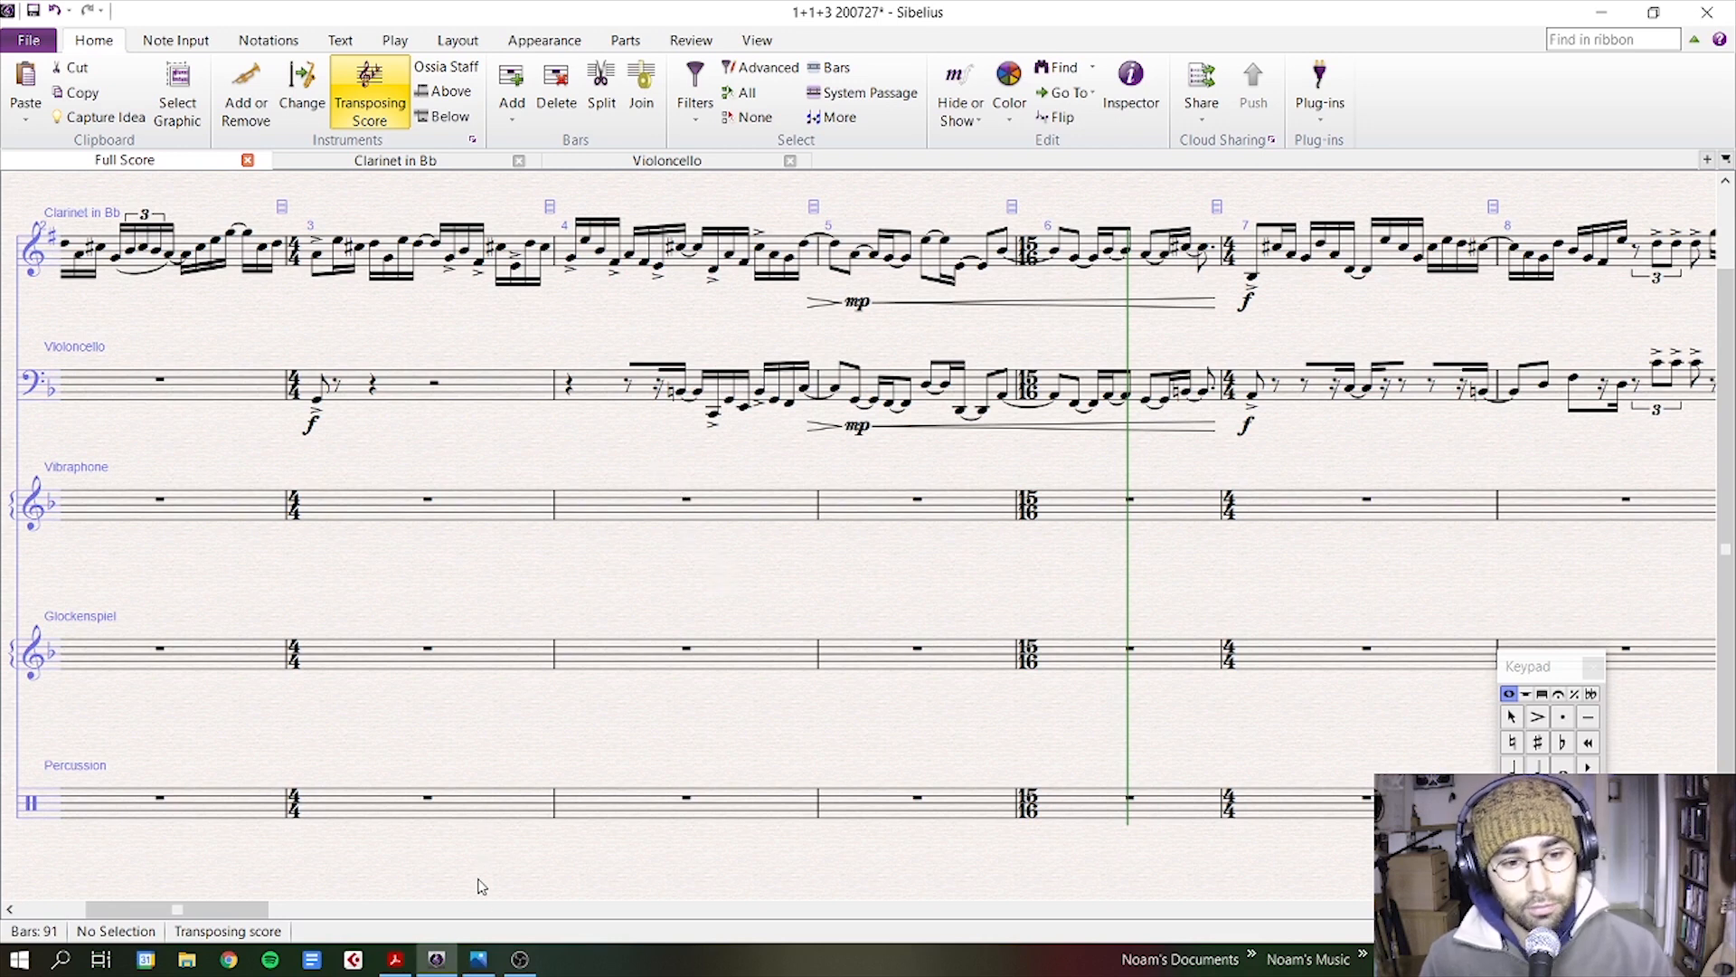
- Review the percussion set-up photo and the Kopytman Percussion Set-up PDF, and return to the Sibelius score
{"action": "left_click", "coordinate": [479, 958]}
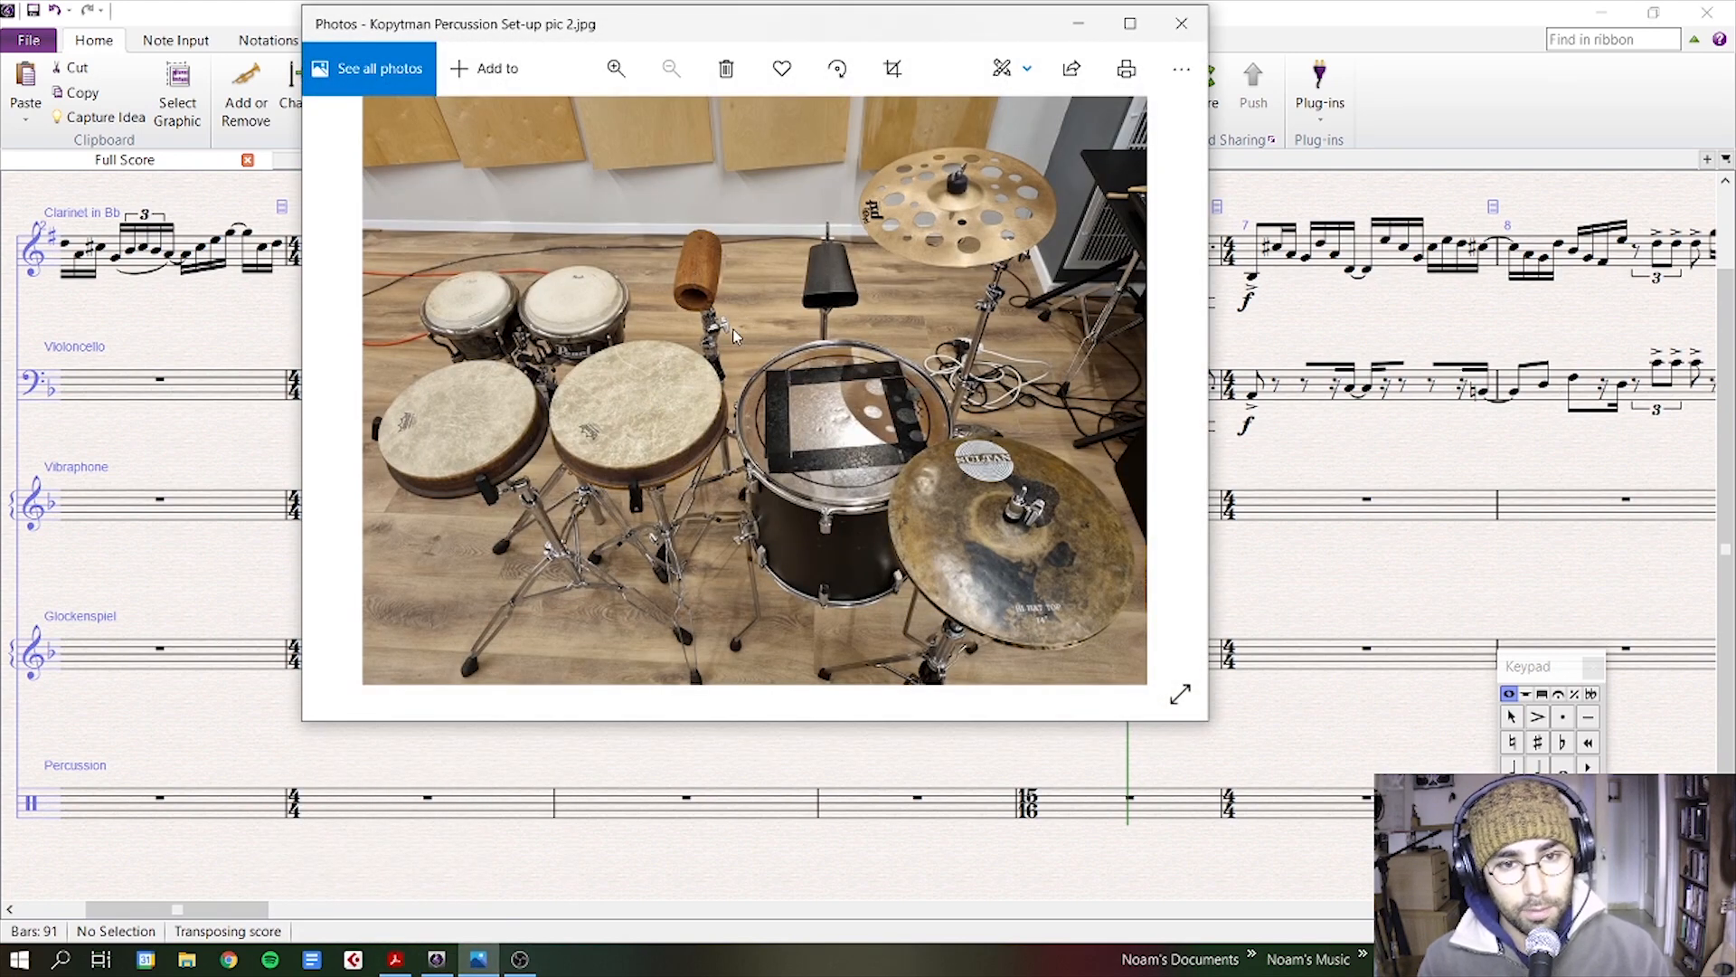
{"action": "left_click", "coordinate": [395, 959]}
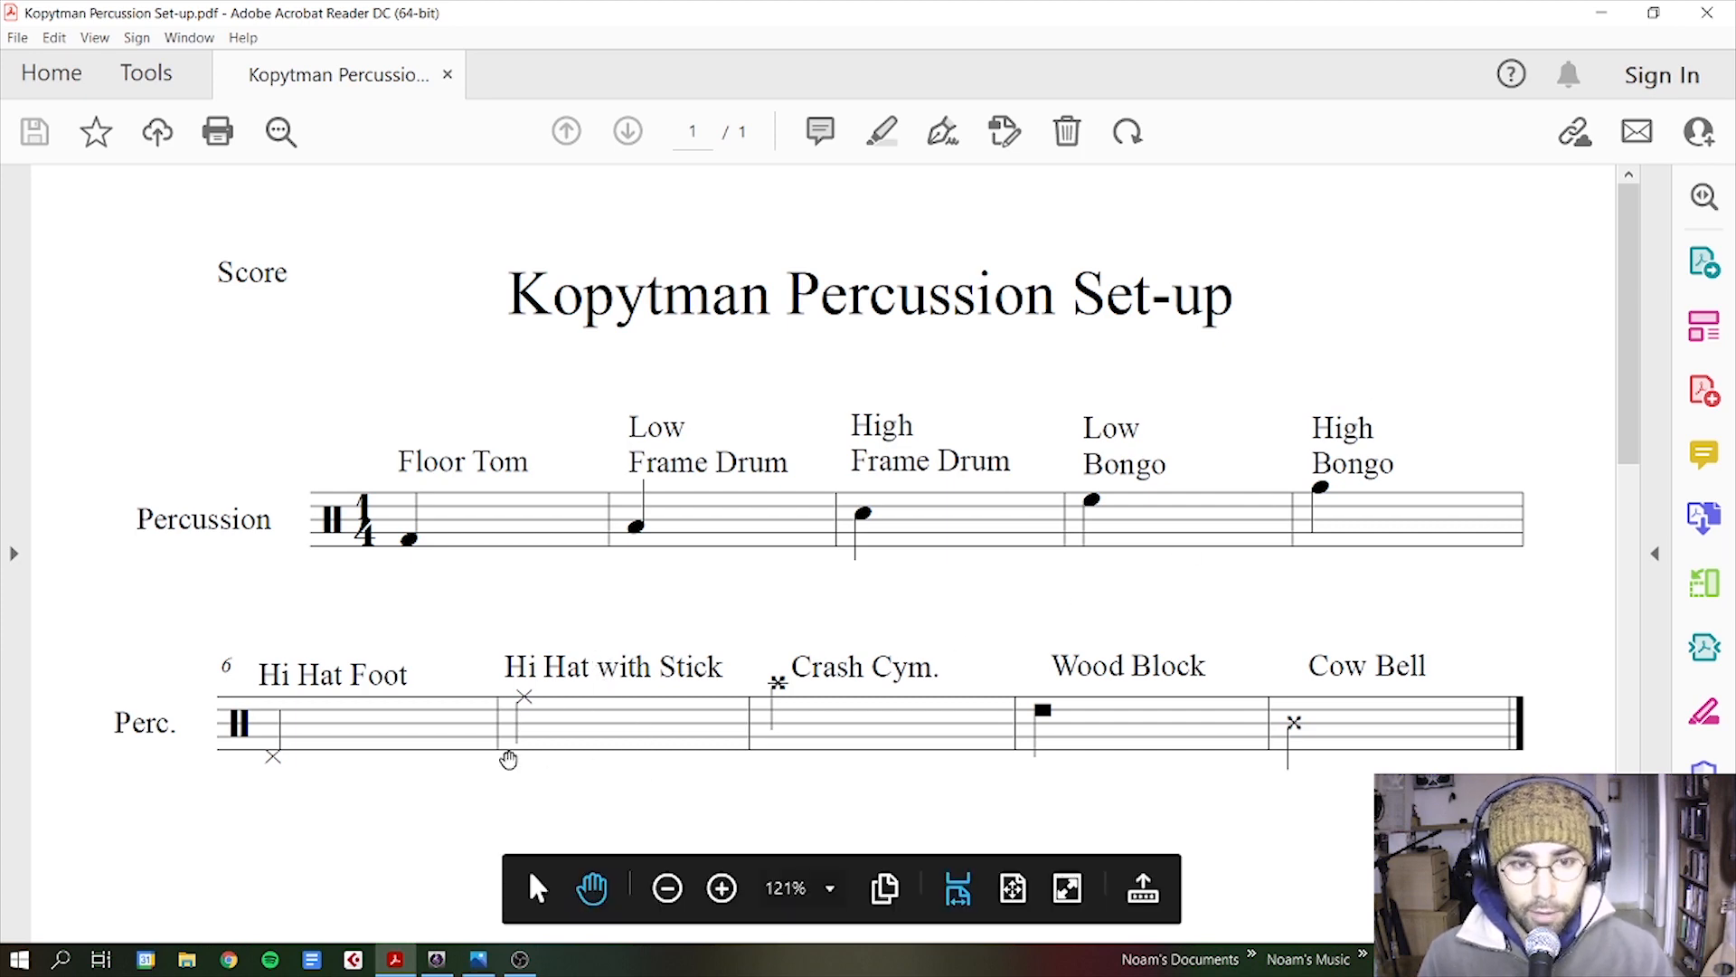
{"action": "left_click", "coordinate": [437, 958]}
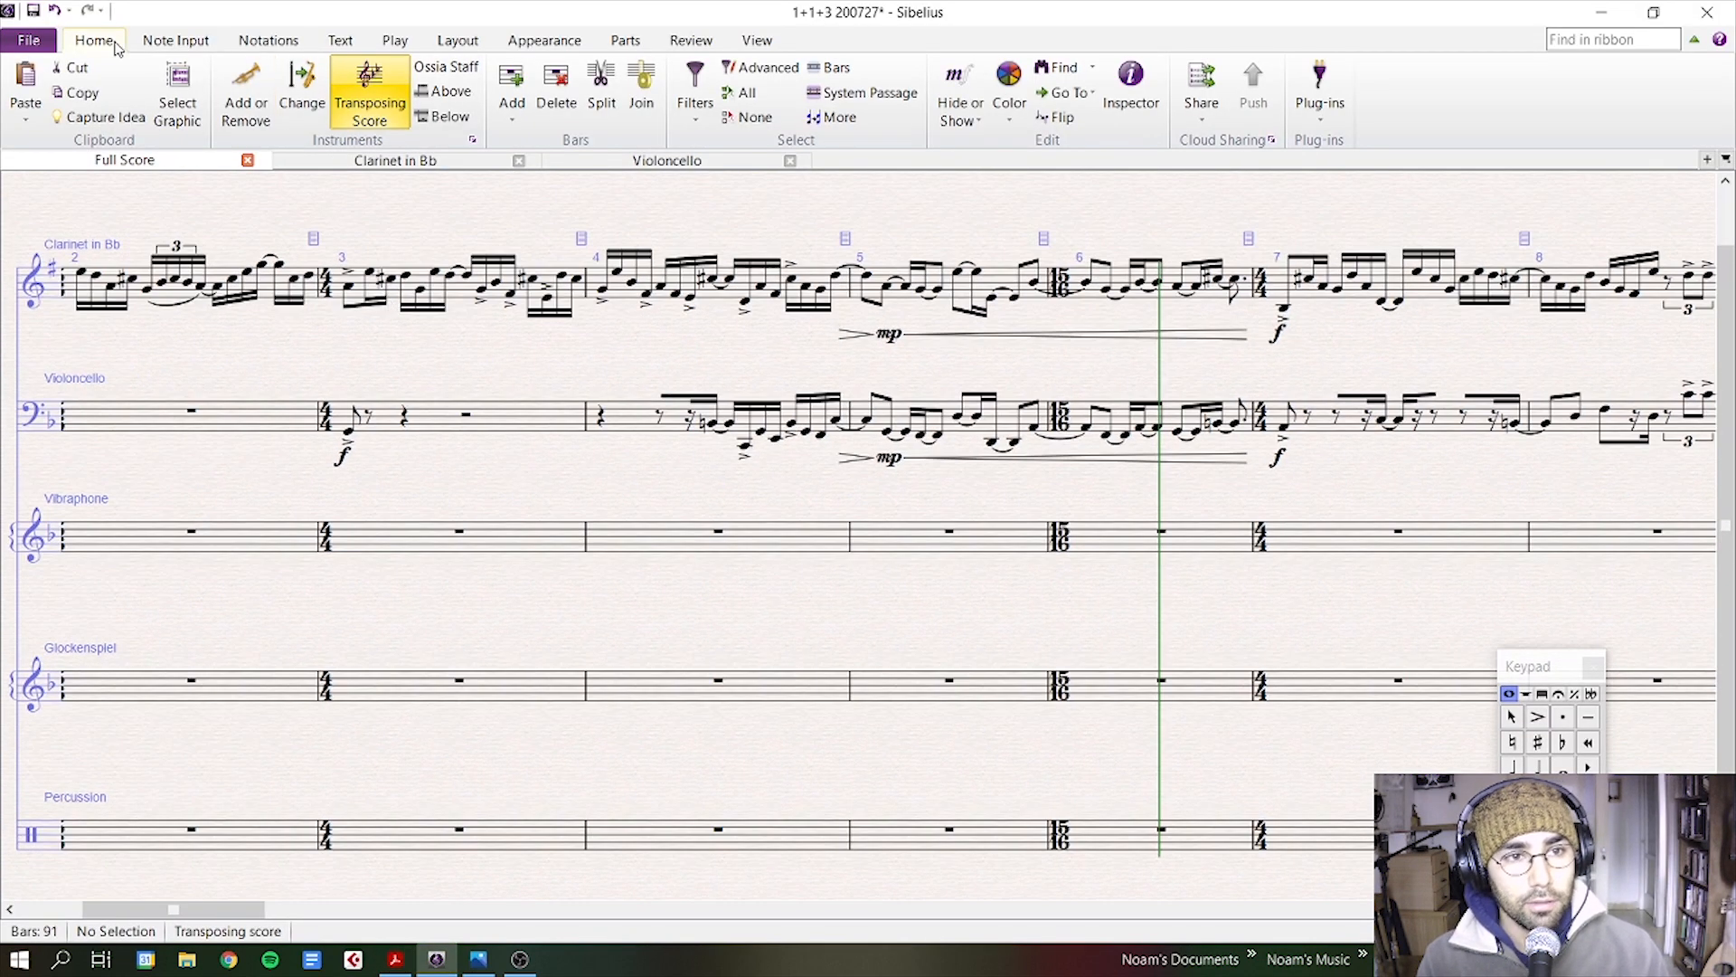
- Create a new instrument based on Percussion [5 lines] from the orchestral Percussion and Drums family, with the dialog name Kopytman 2
{"action": "left_click", "coordinate": [473, 142]}
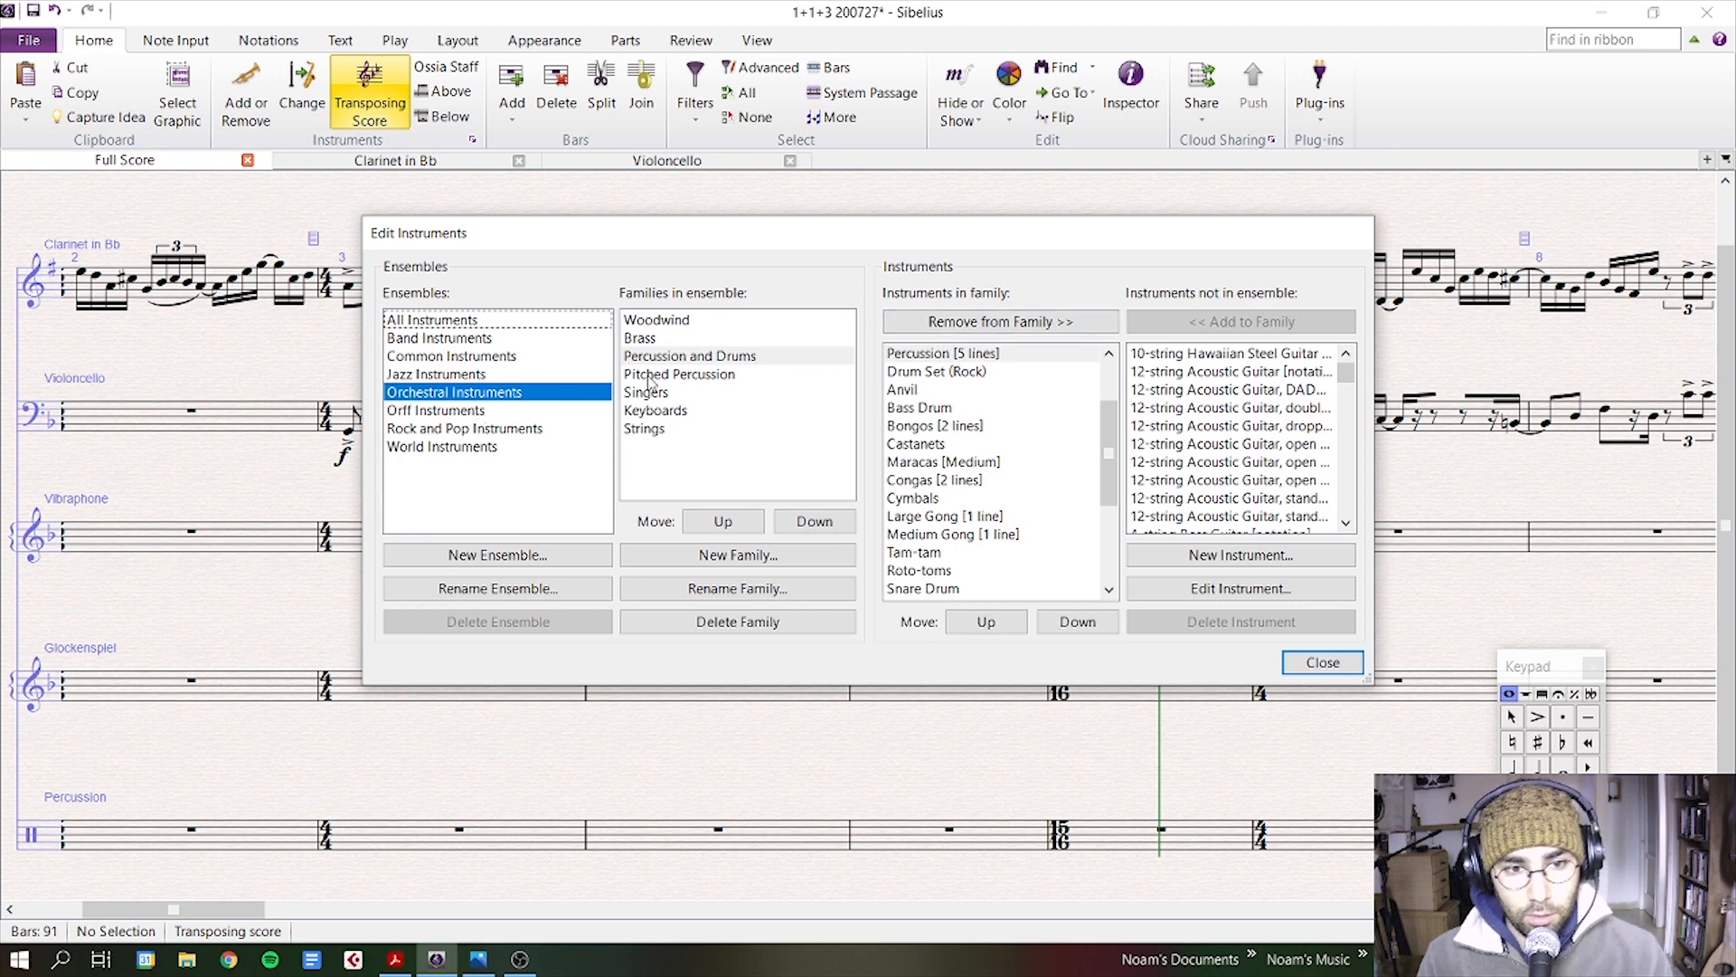
{"action": "left_click", "coordinate": [688, 362]}
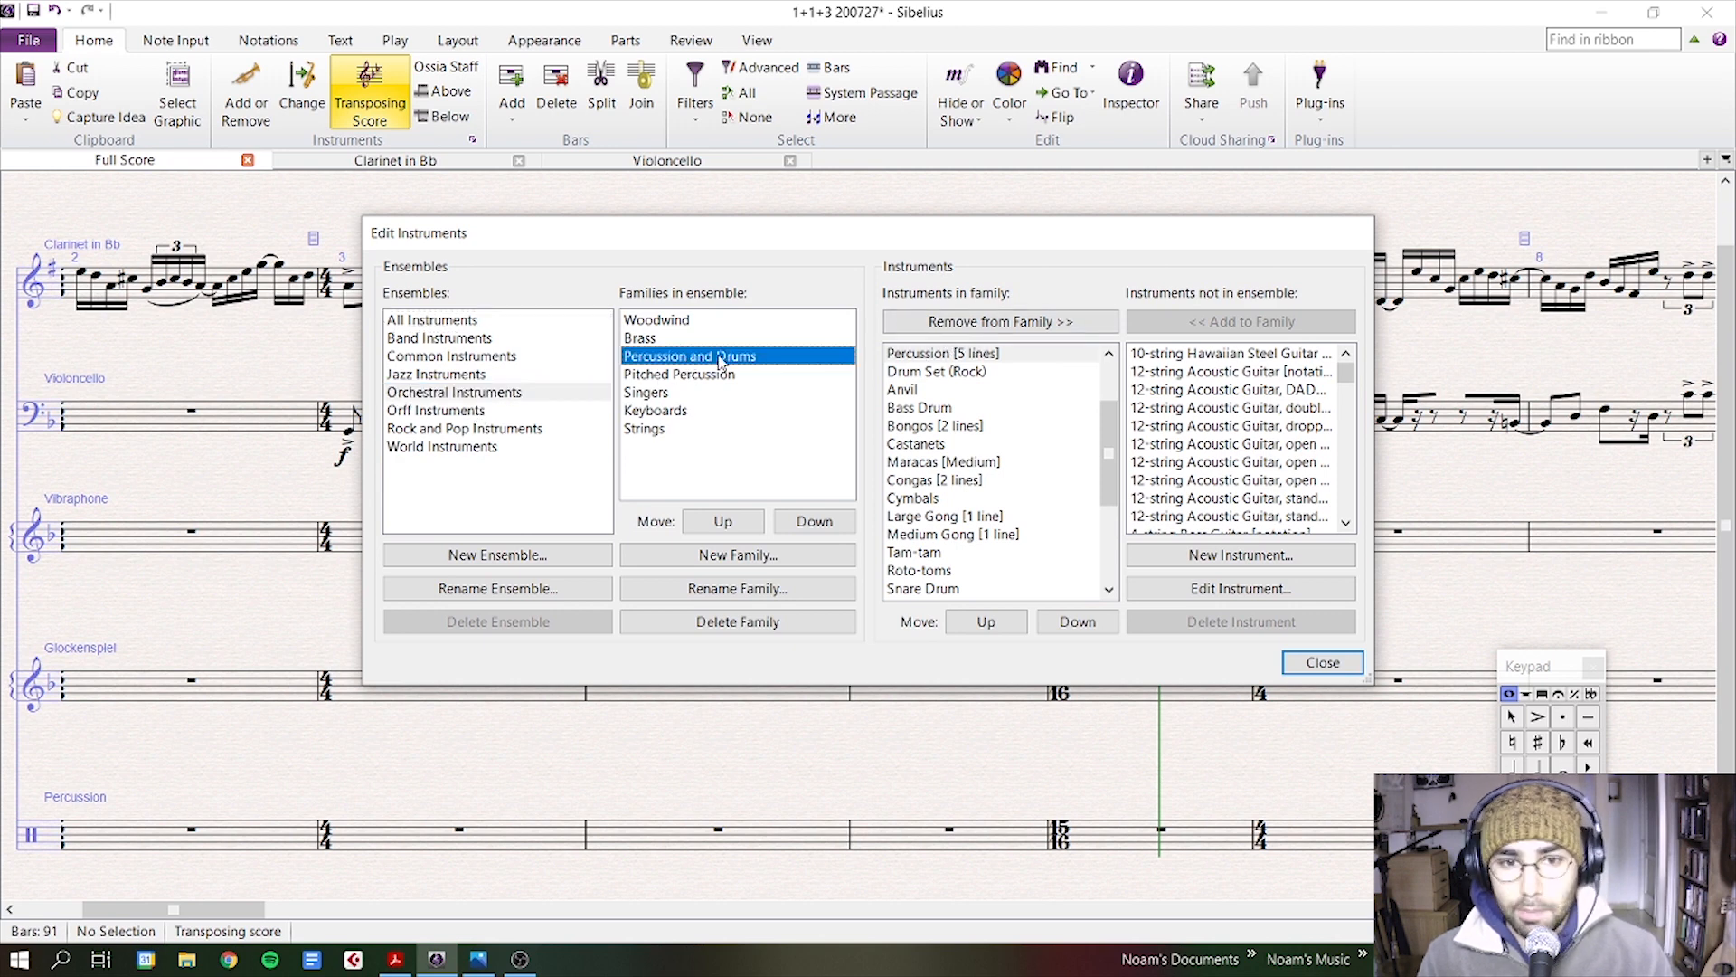
{"action": "left_click", "coordinate": [946, 360]}
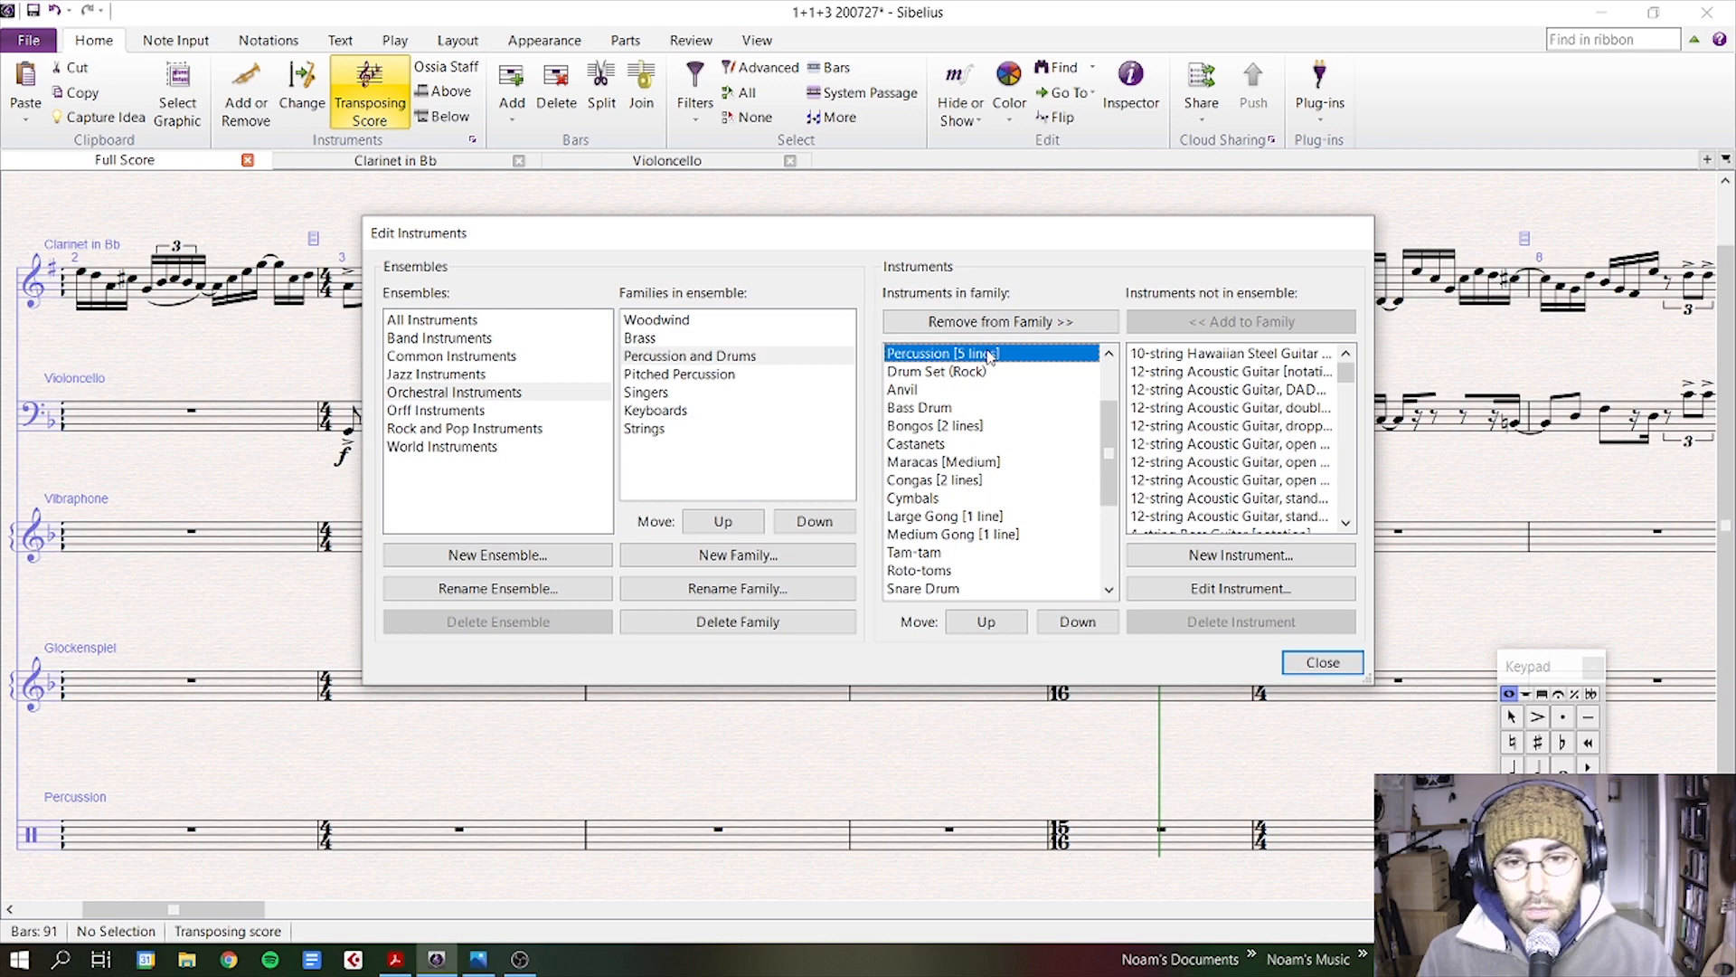
{"action": "left_click", "coordinate": [1253, 563]}
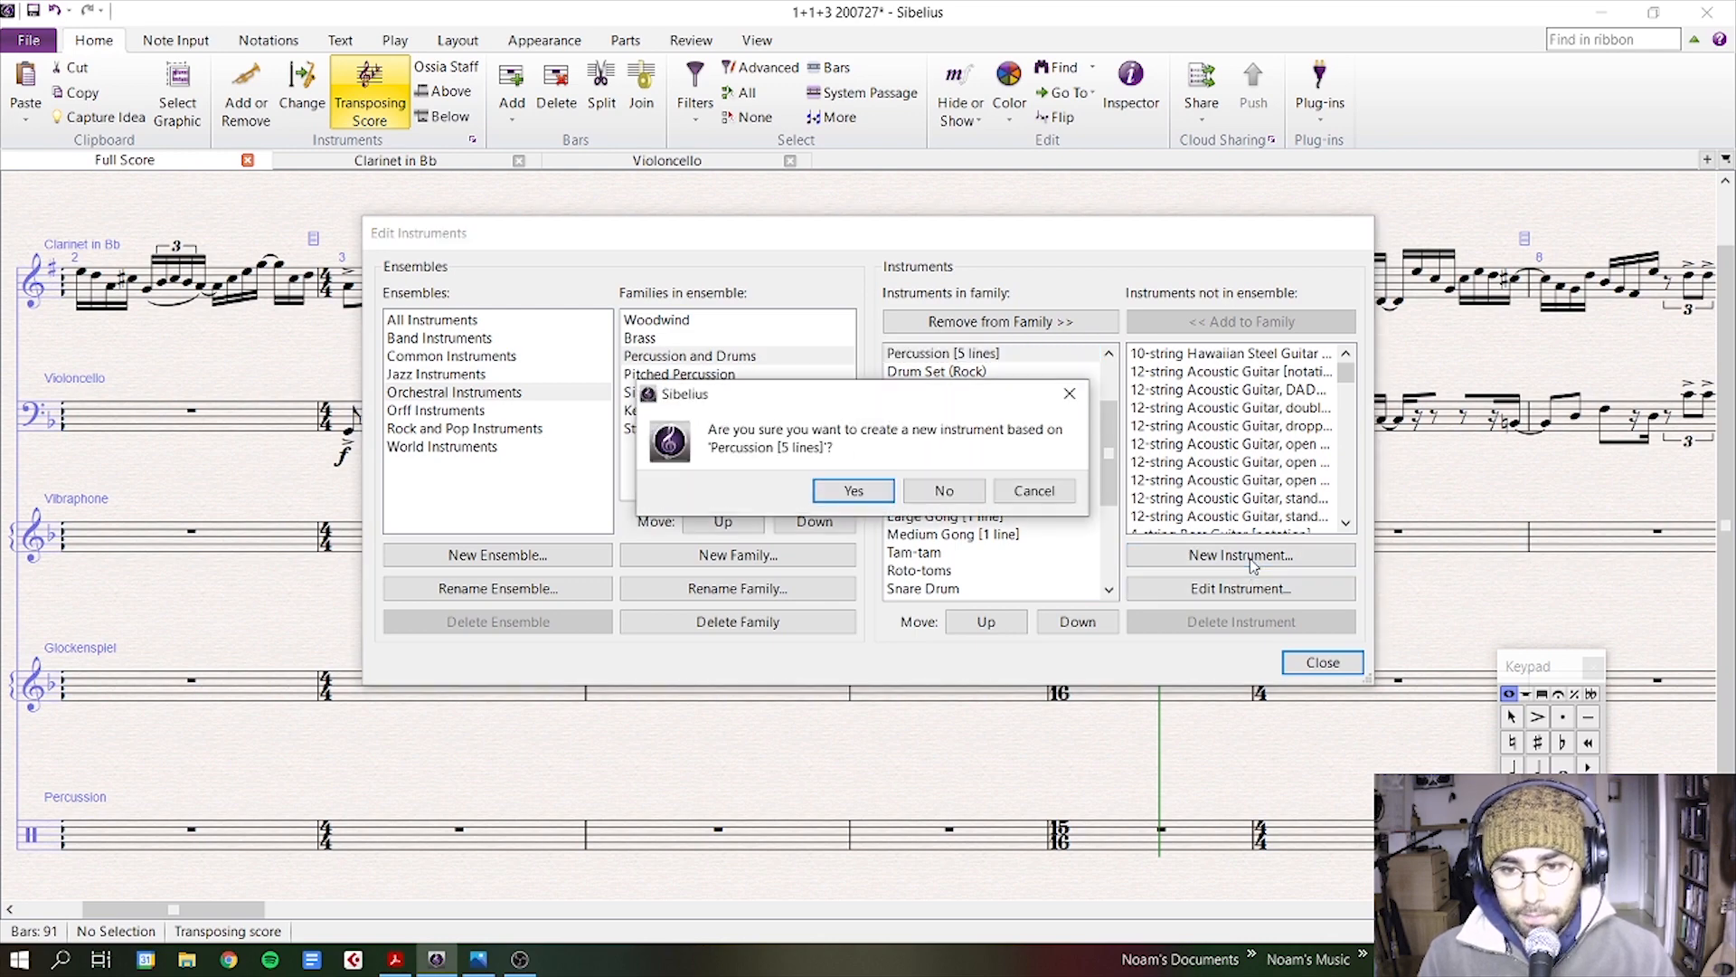
{"action": "left_click", "coordinate": [848, 490]}
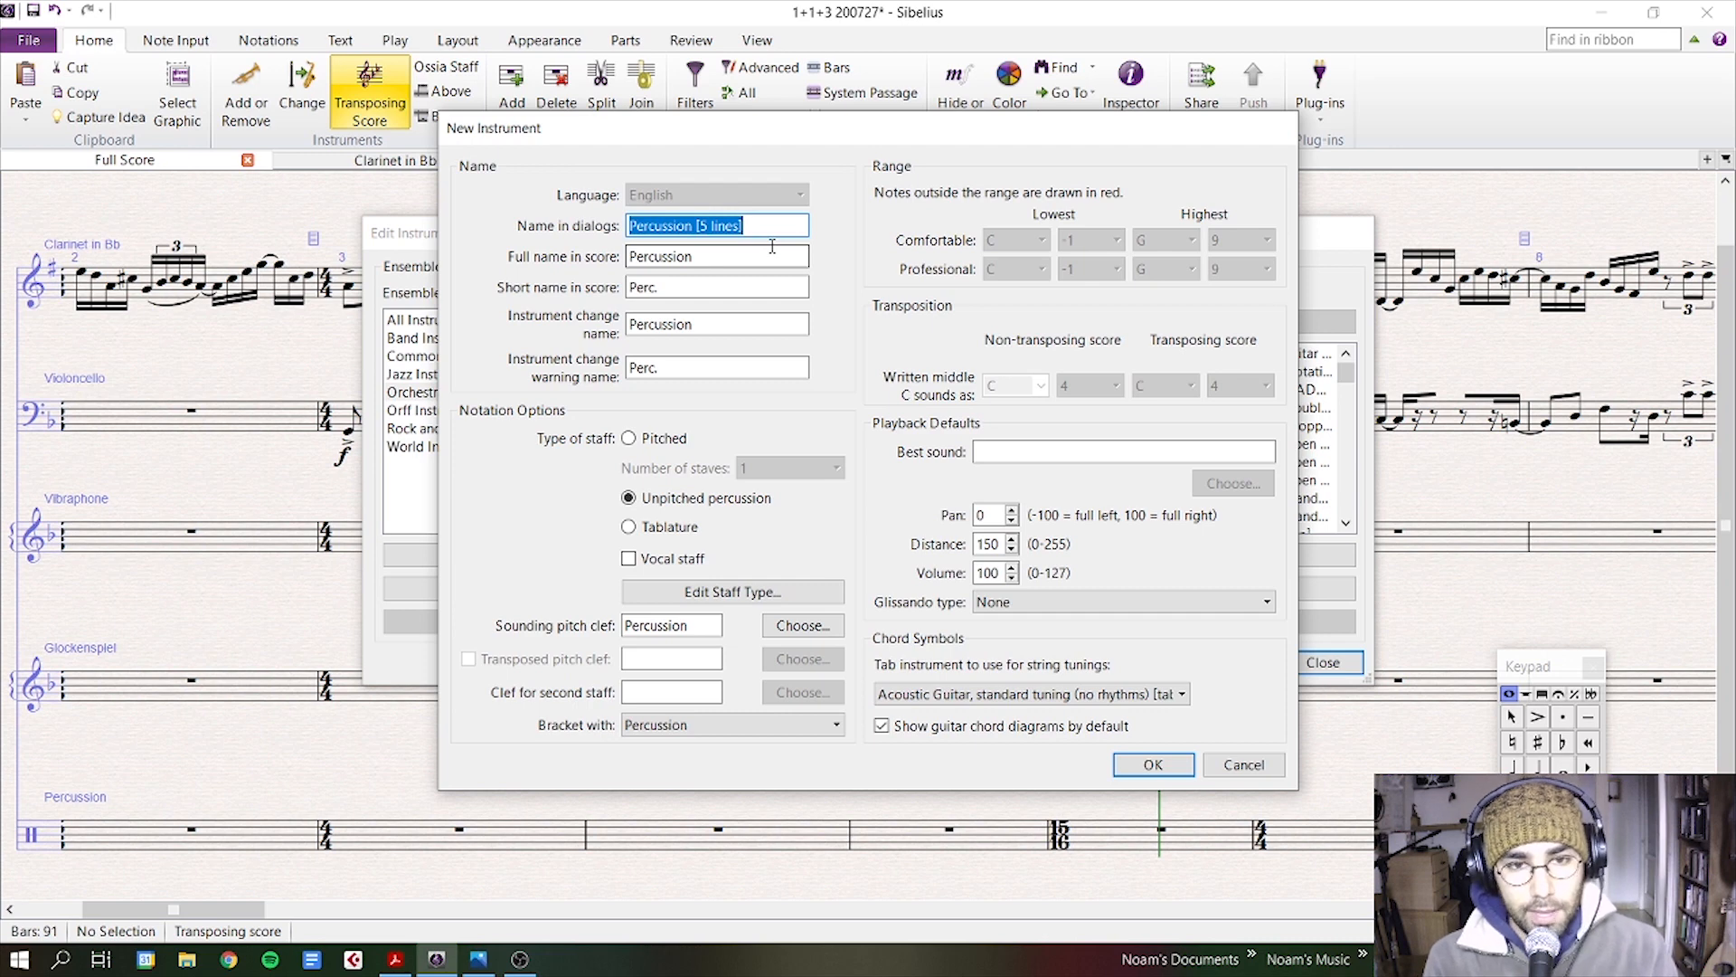
{"action": "type", "text": "Kop"}
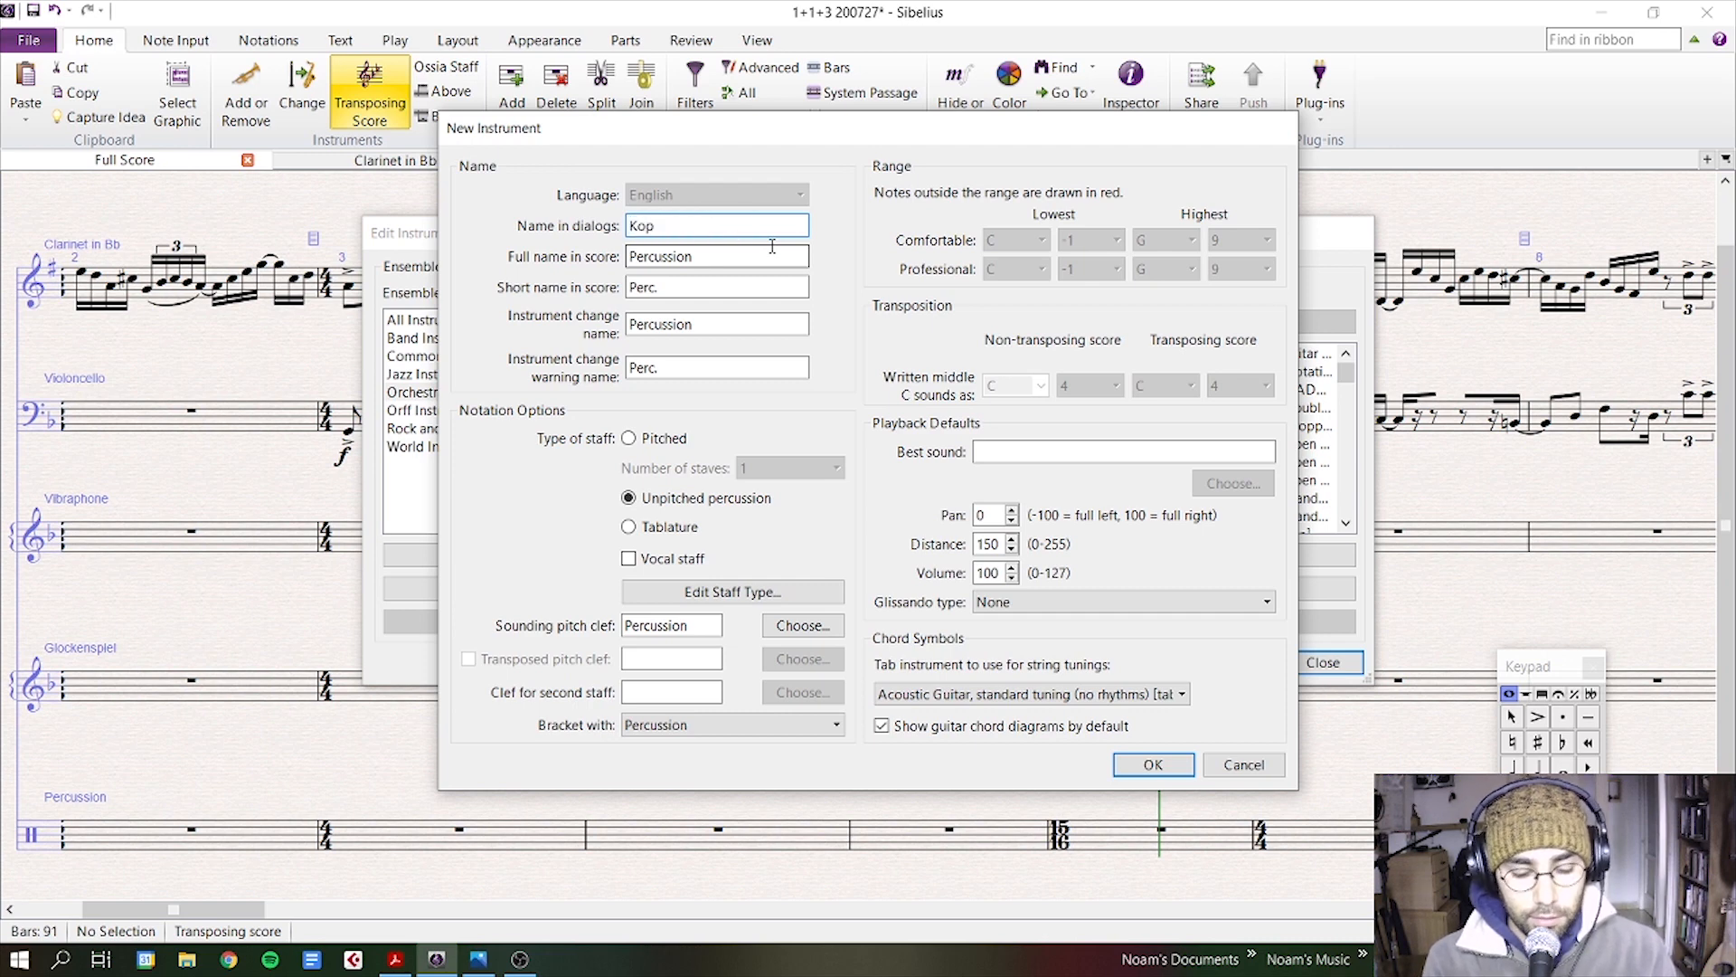
{"action": "type", "text": "ytl"}
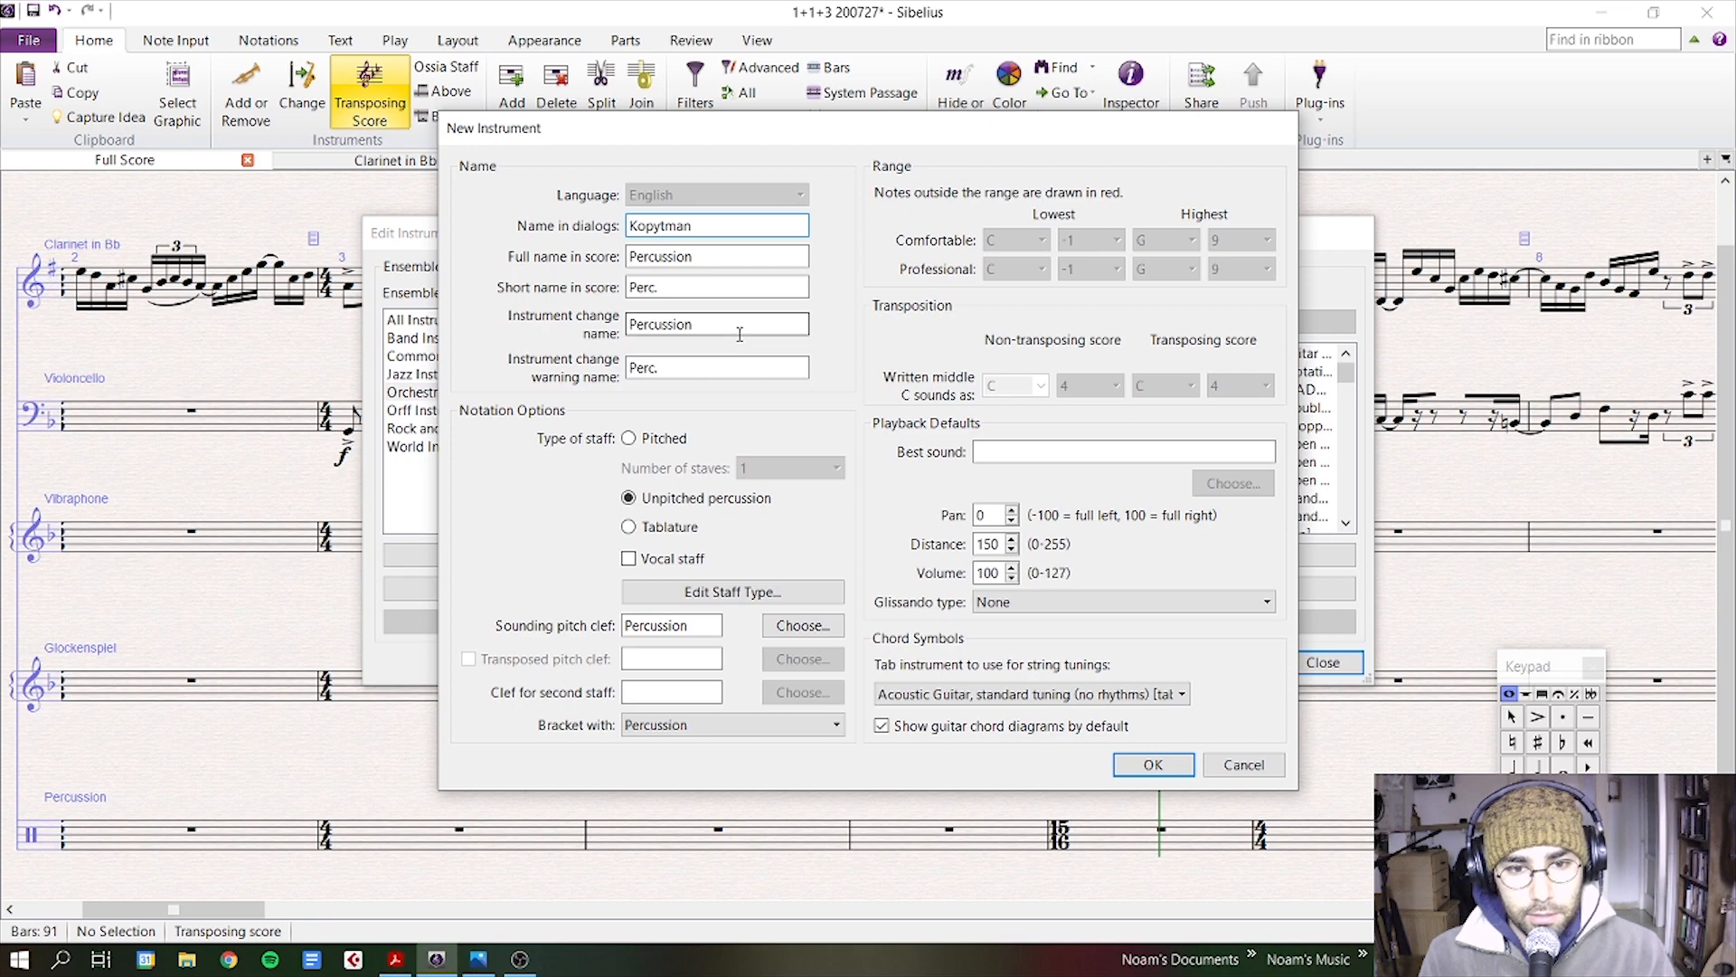
- Open the new instrument's staff type for editing and compare its notes with the Kopytman Percussion Set-up PDF
{"action": "left_click", "coordinate": [733, 593]}
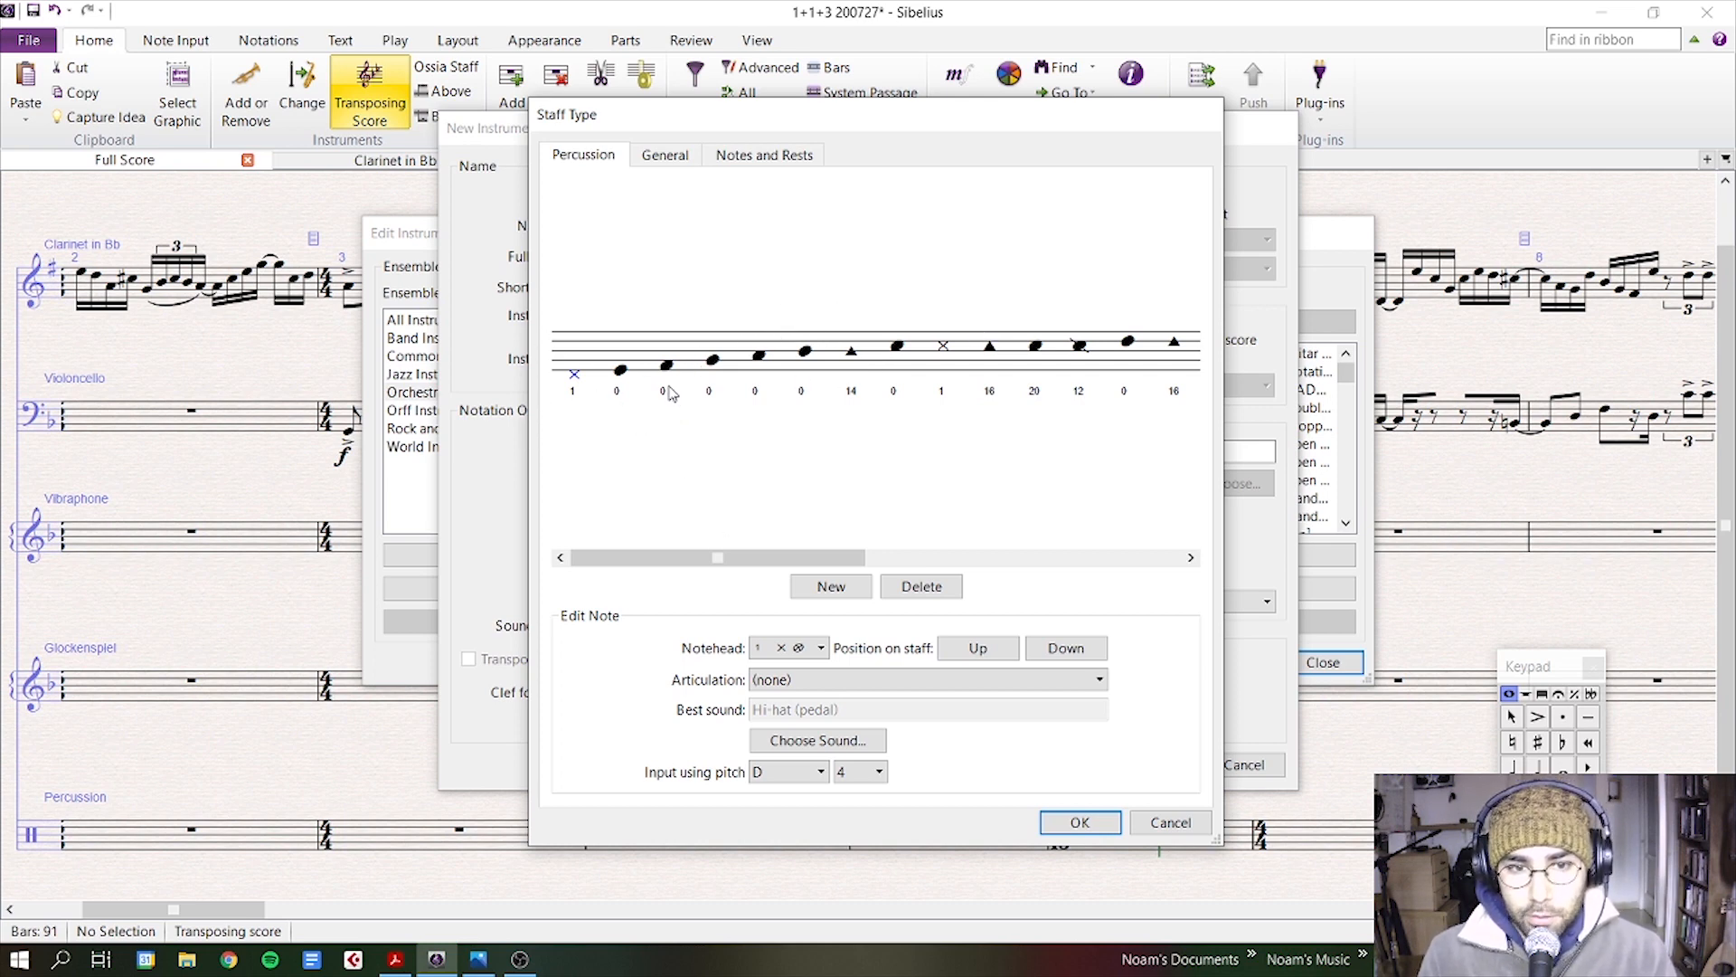
{"action": "left_click", "coordinate": [401, 962]}
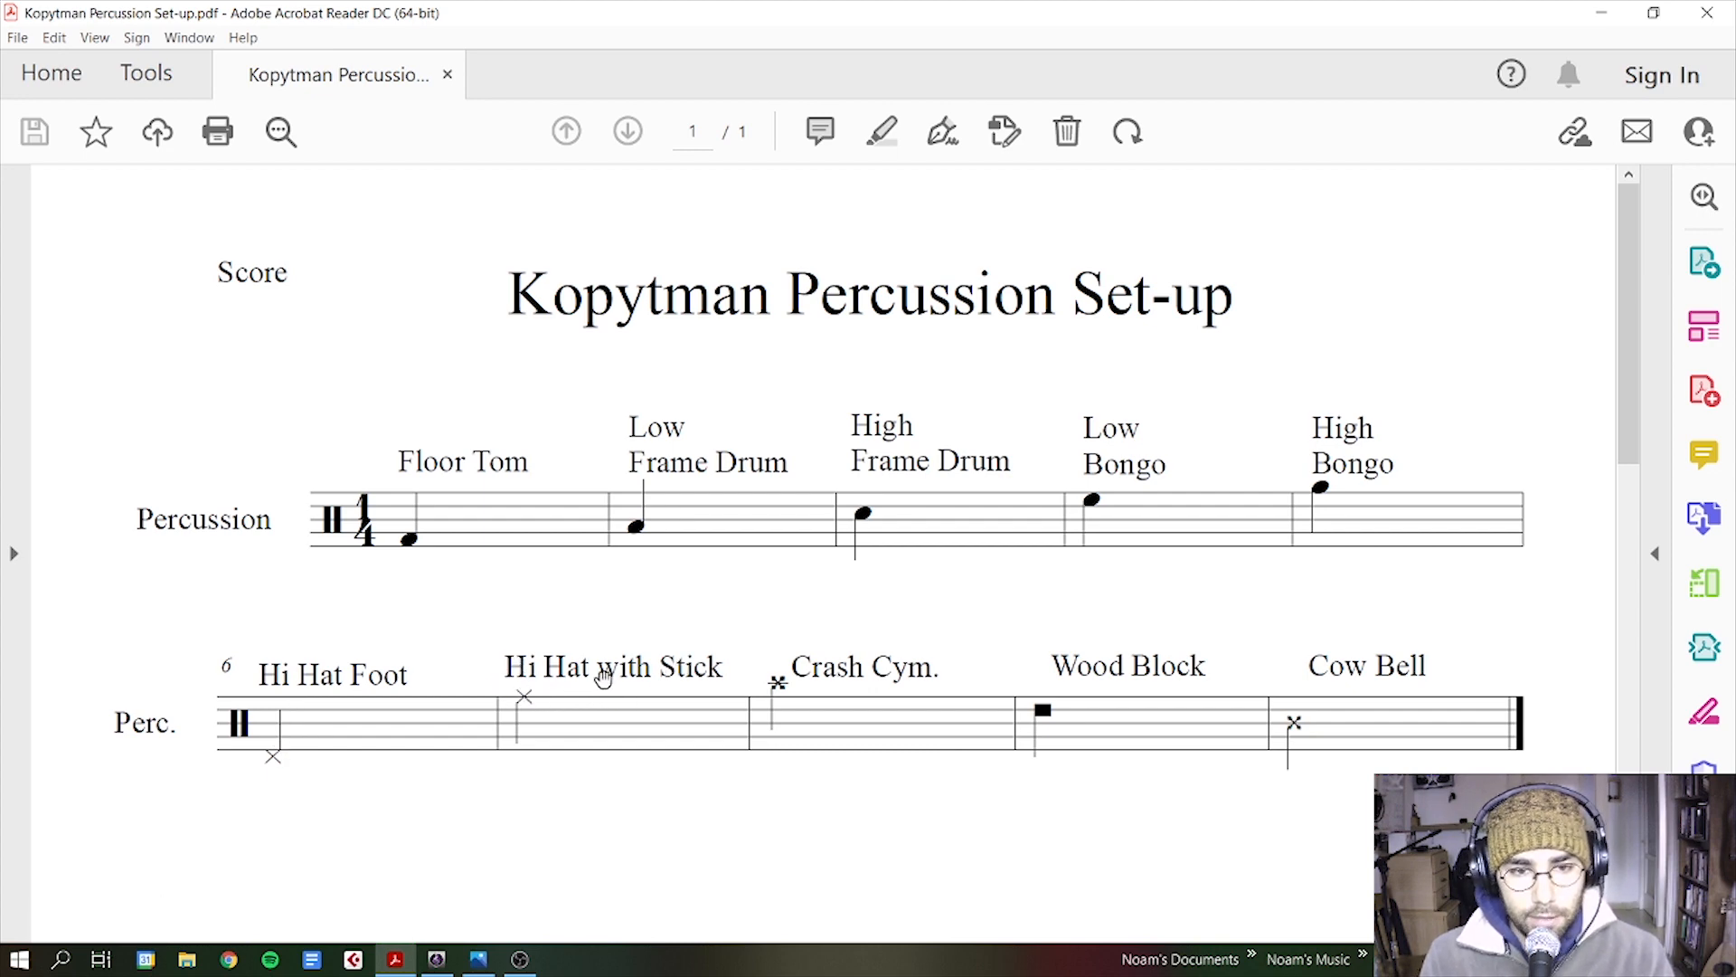
{"action": "left_click", "coordinate": [437, 959]}
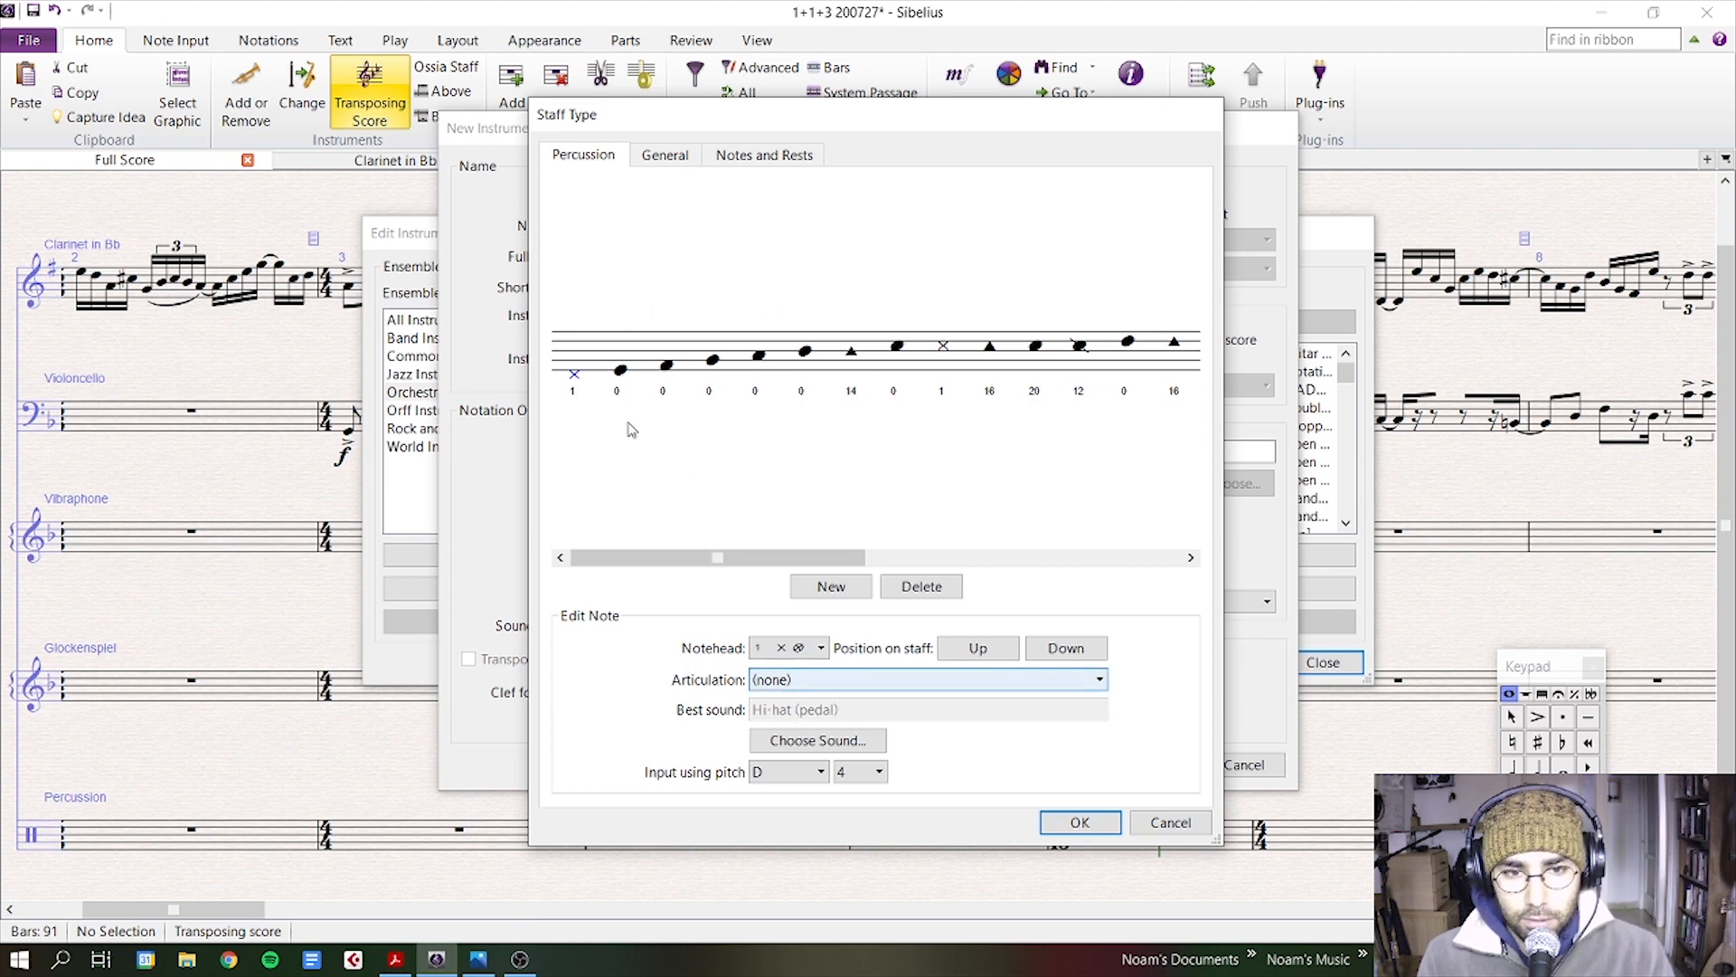
- Set the sound of the bottom-space note to Tom-tom (low) from NotePerformer's Drum set (sticks) drums
{"action": "left_click", "coordinate": [667, 366]}
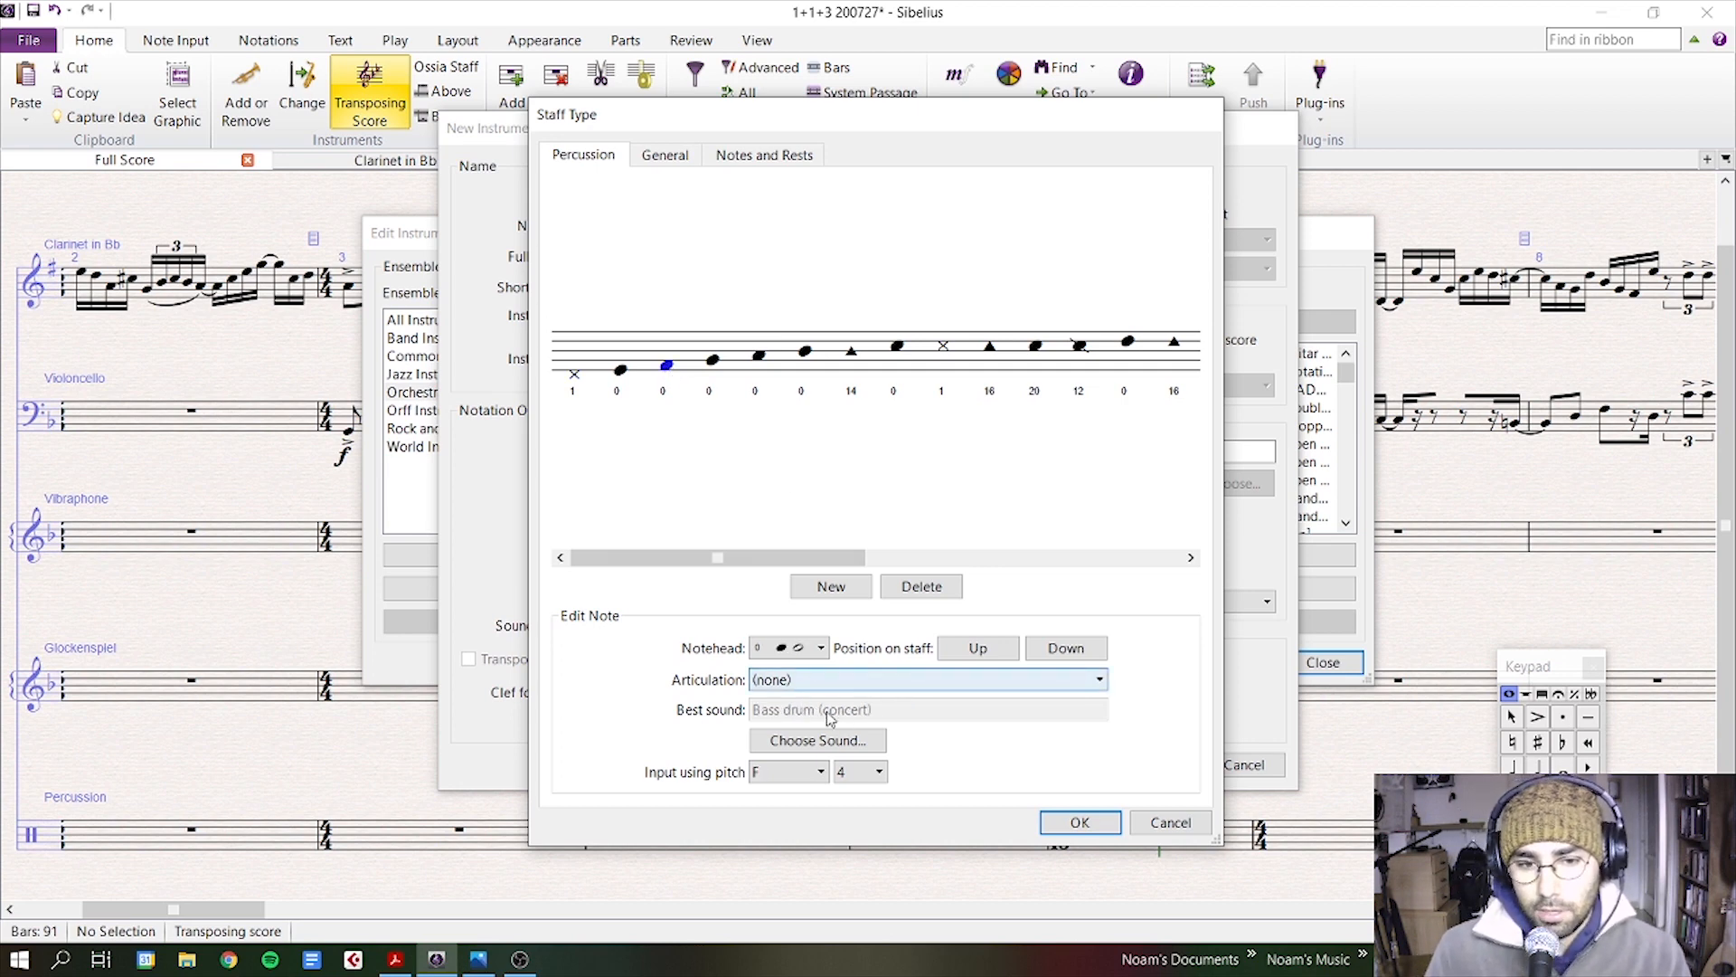
{"action": "left_click", "coordinate": [812, 741]}
{"action": "mouse_move", "coordinate": [864, 756]}
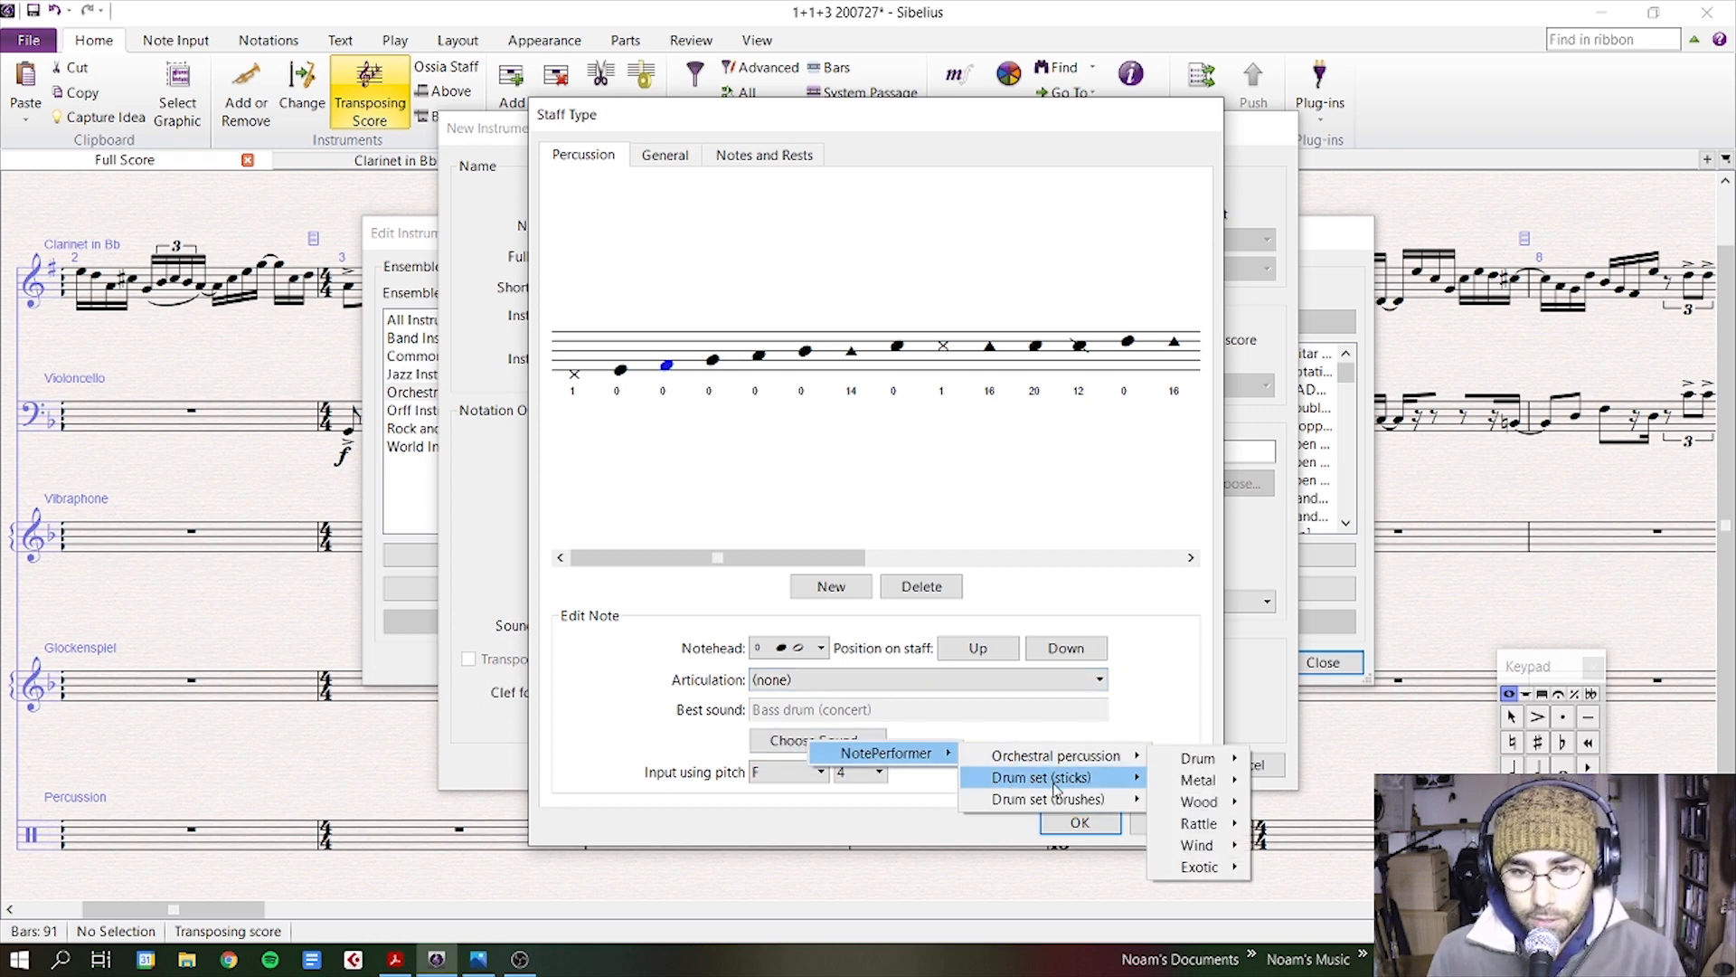
{"action": "mouse_move", "coordinate": [1086, 786]}
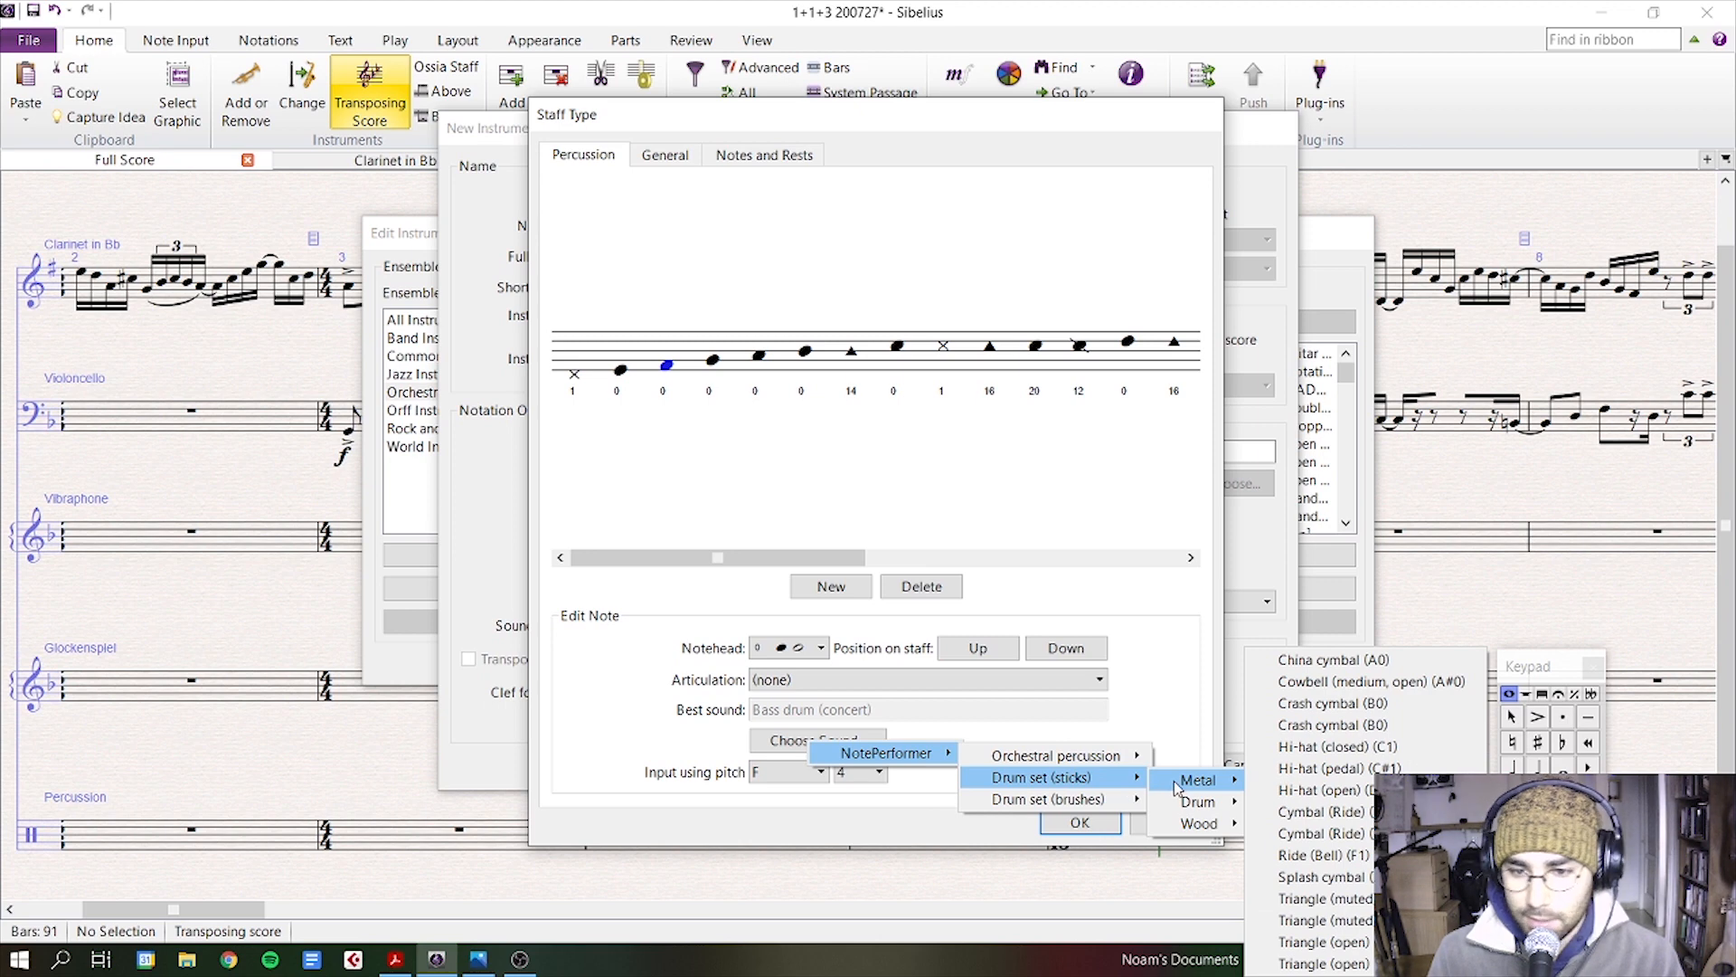
{"action": "mouse_move", "coordinate": [1196, 804]}
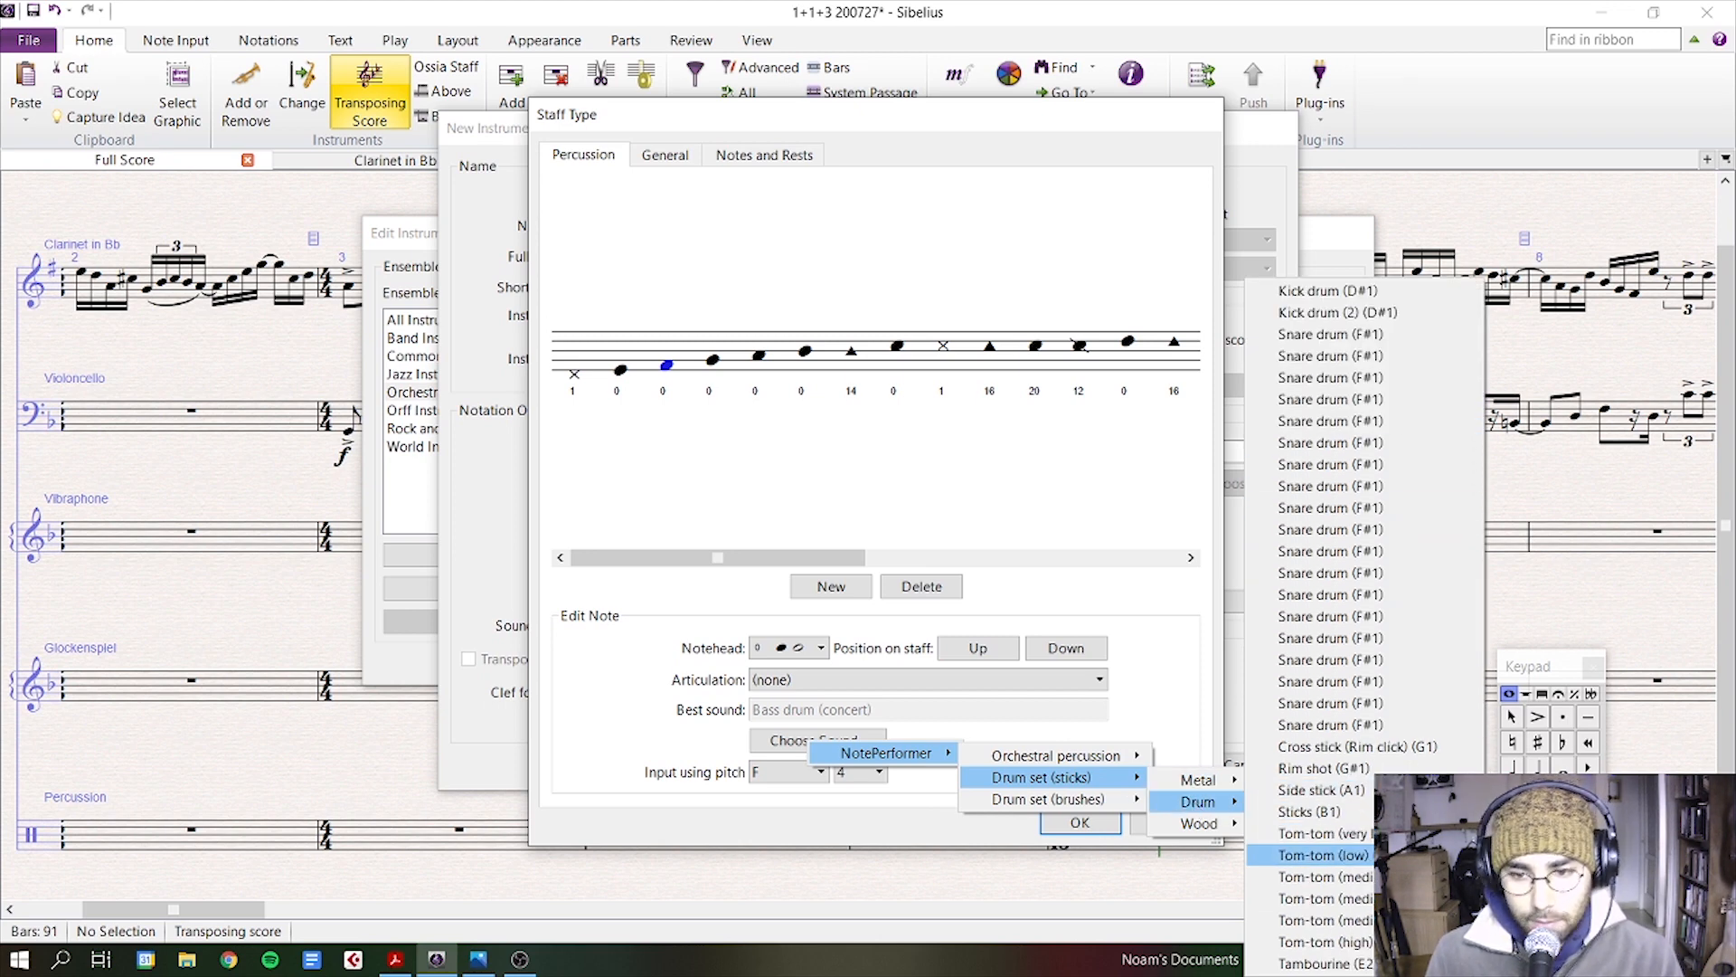
{"action": "left_click", "coordinate": [1323, 855]}
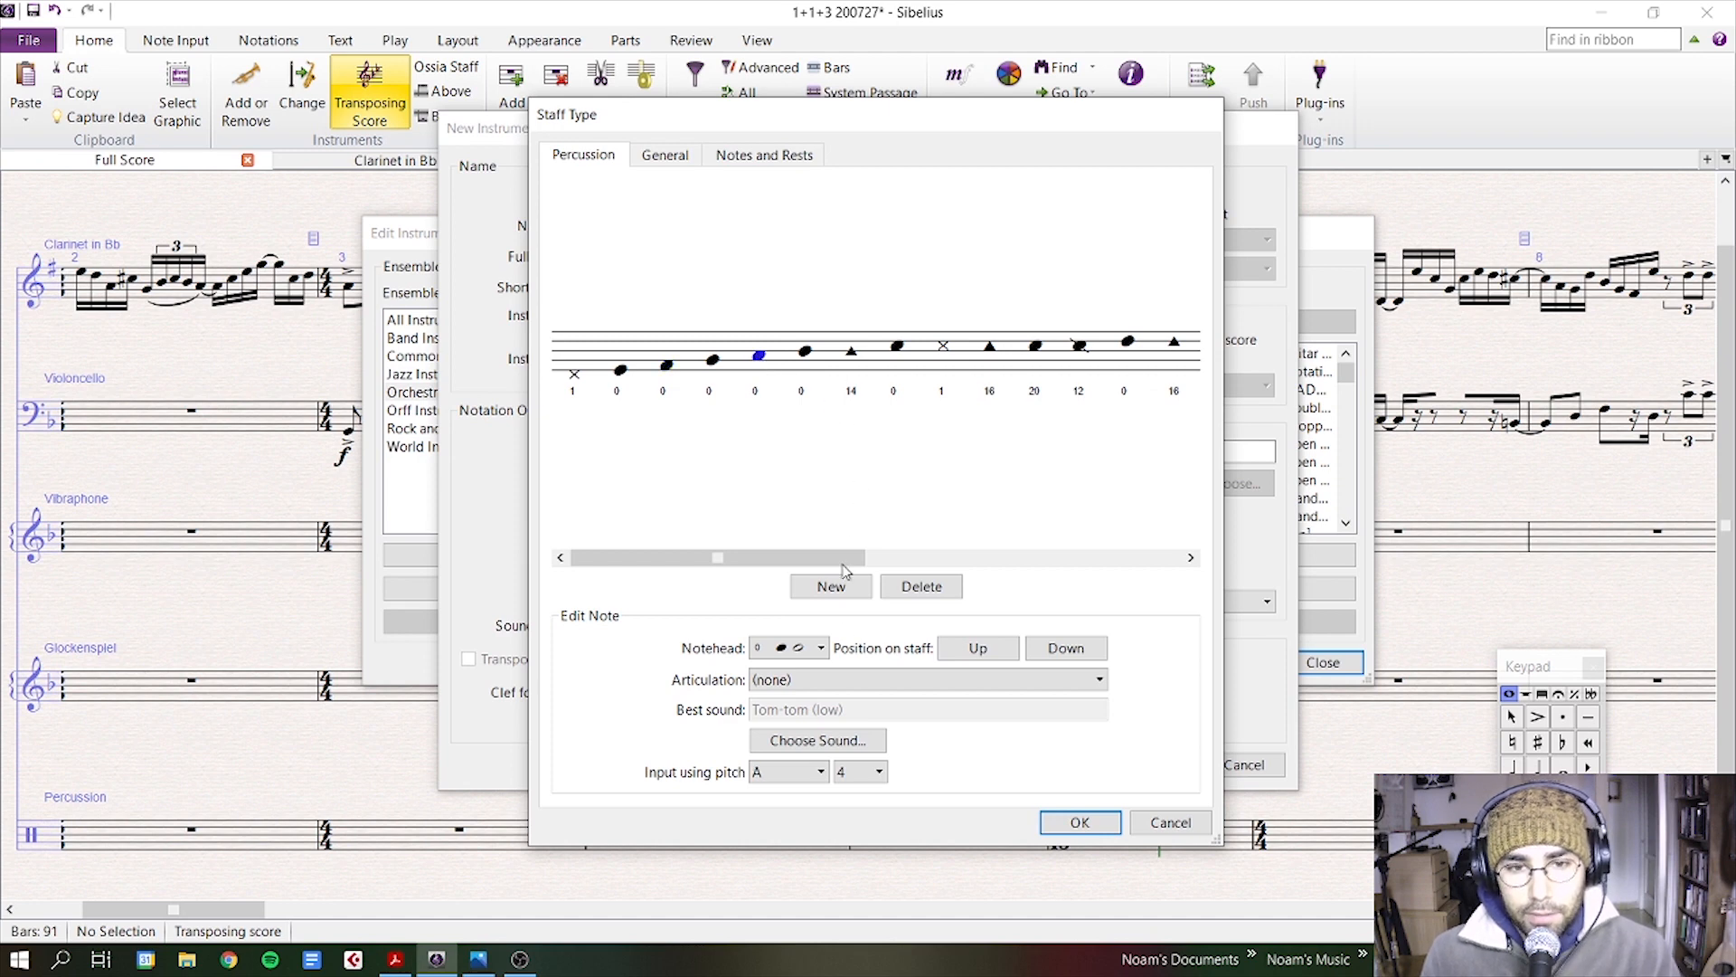
- Set the sound of the second-space note to Timbale (medium-low) from NotePerformer's Orchestral percussion drums
{"action": "left_click", "coordinate": [846, 743]}
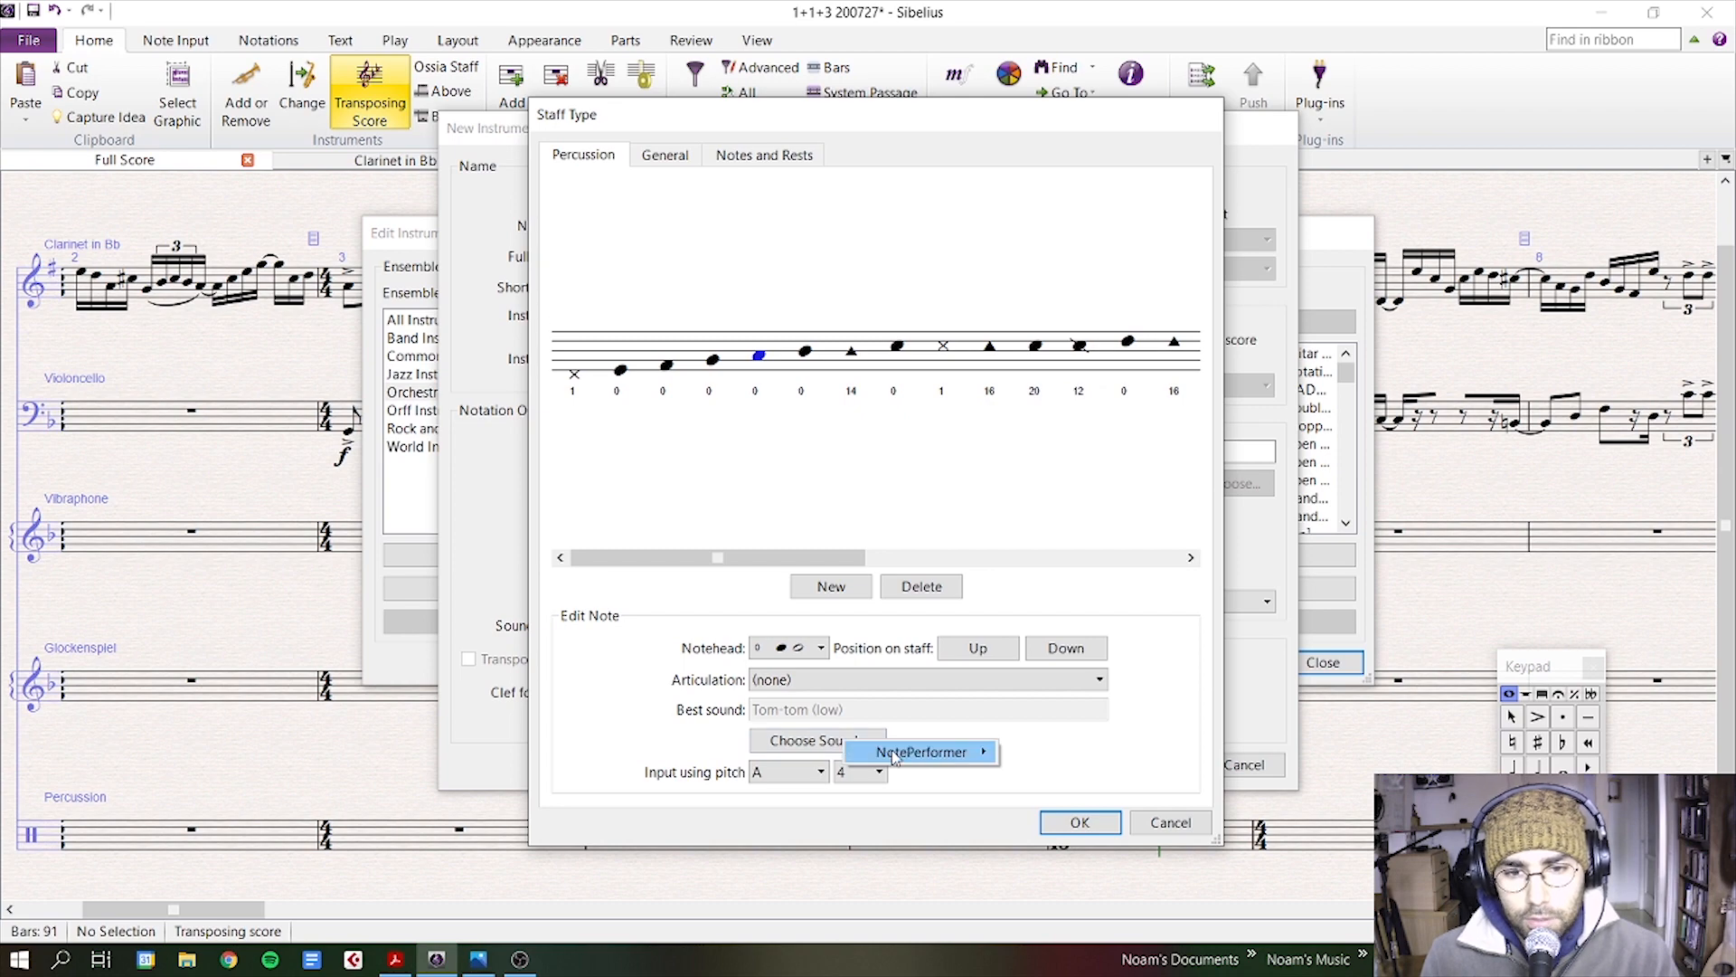
{"action": "mouse_move", "coordinate": [922, 752]}
{"action": "mouse_move", "coordinate": [1067, 757]}
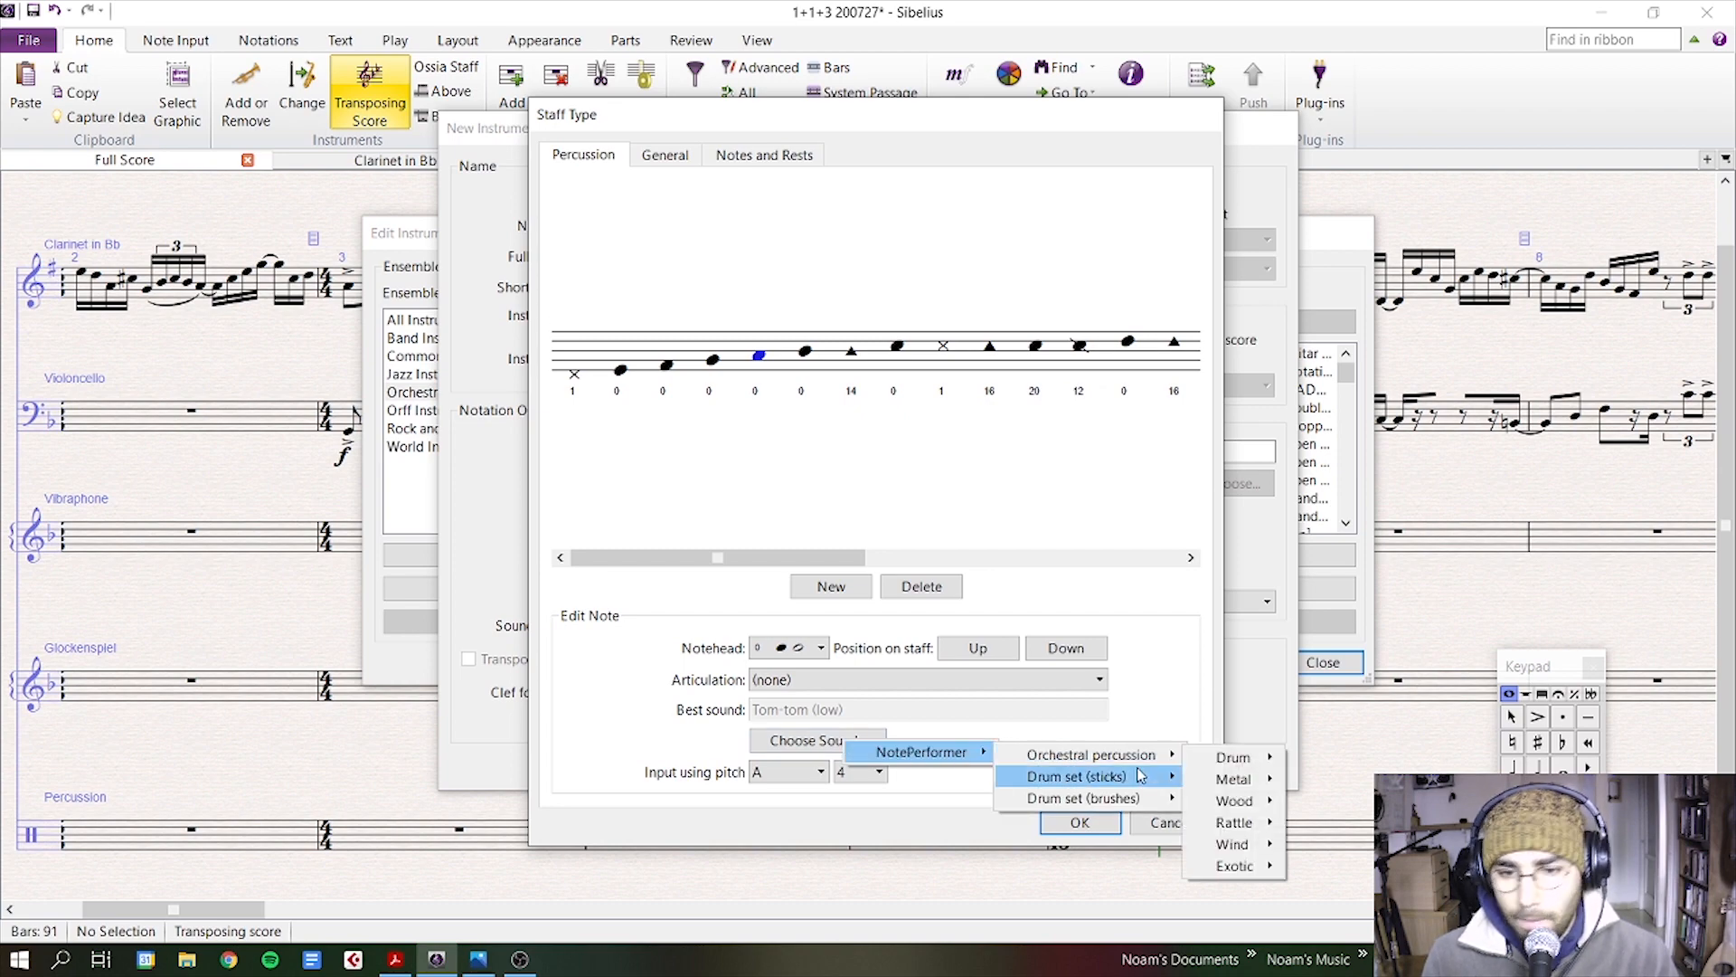
{"action": "mouse_move", "coordinate": [1234, 767]}
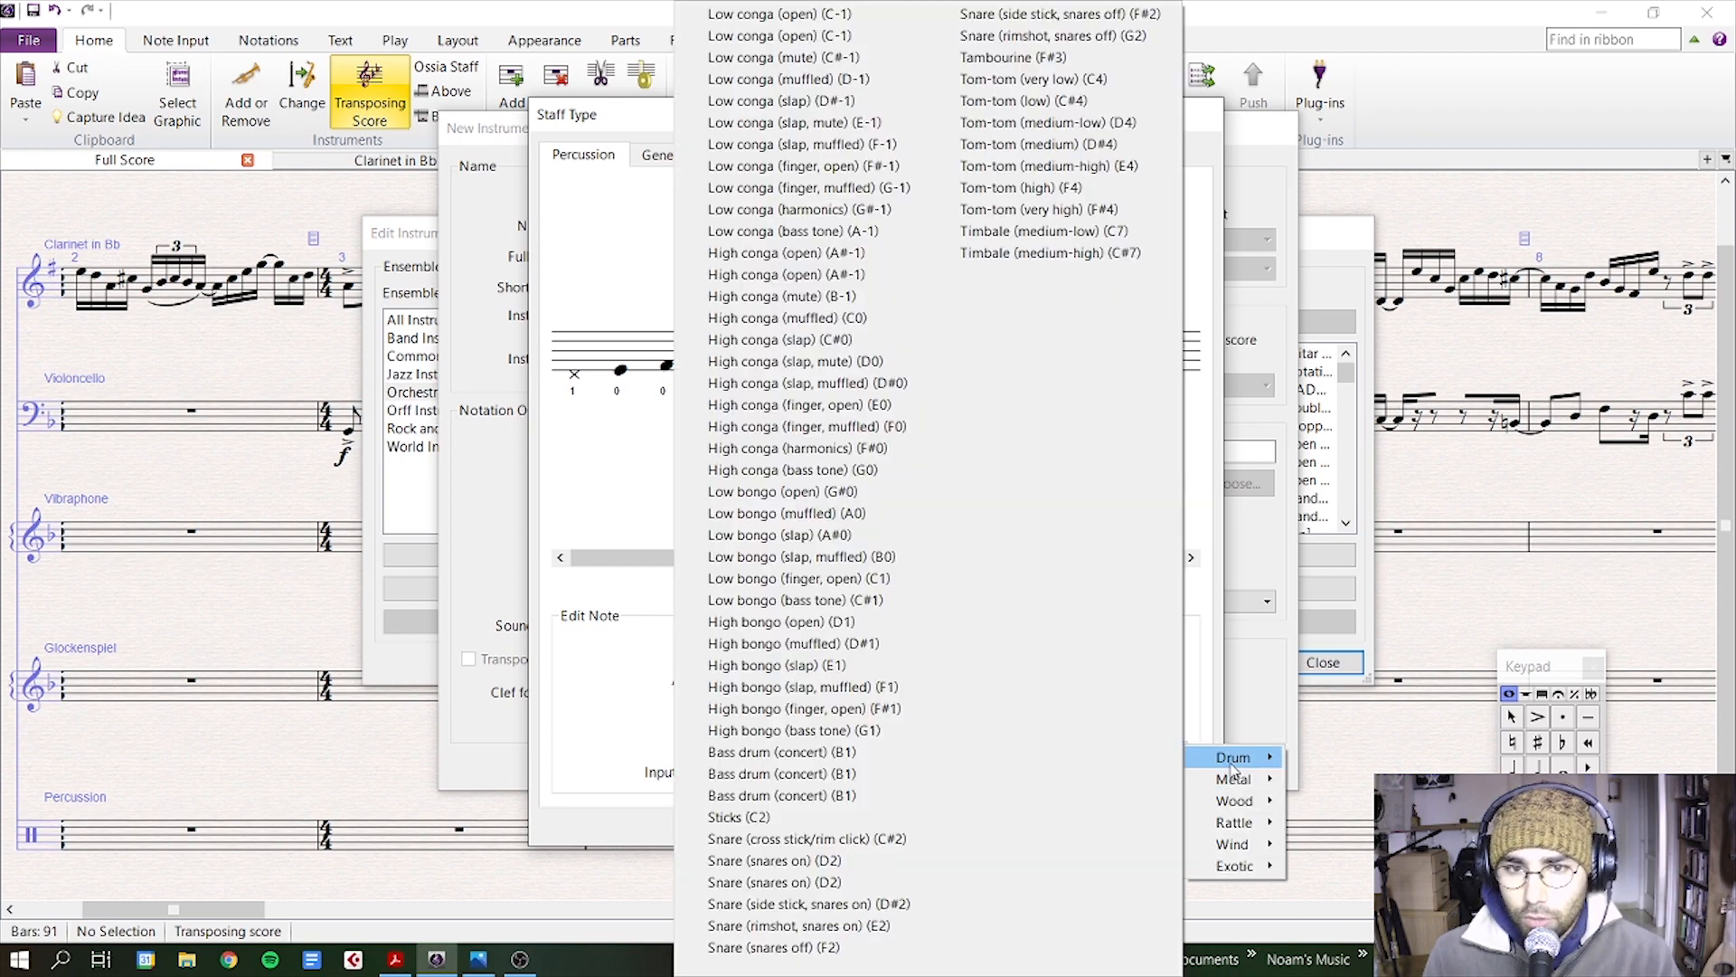
{"action": "left_click", "coordinate": [1039, 233]}
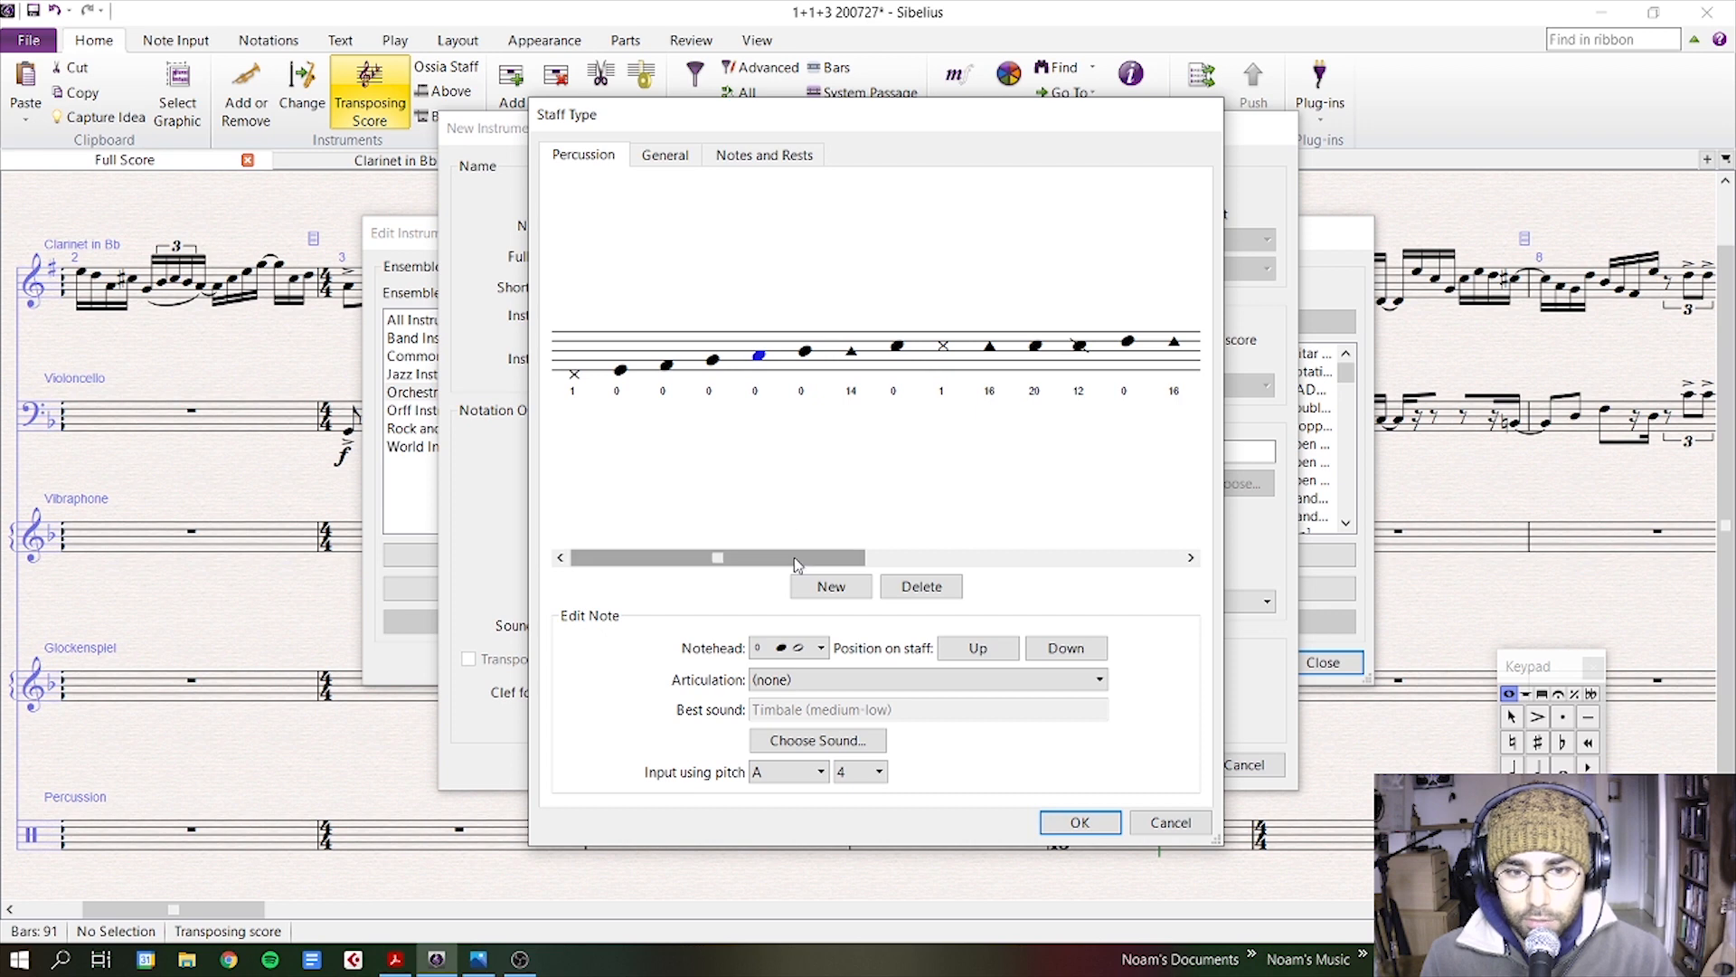
- Set the sound of the cross-notehead note on the top staff line to Cymbal (clash, medium) from NotePerformer
{"action": "left_click_drag", "start_coordinate": [791, 559], "coordinate": [932, 586]}
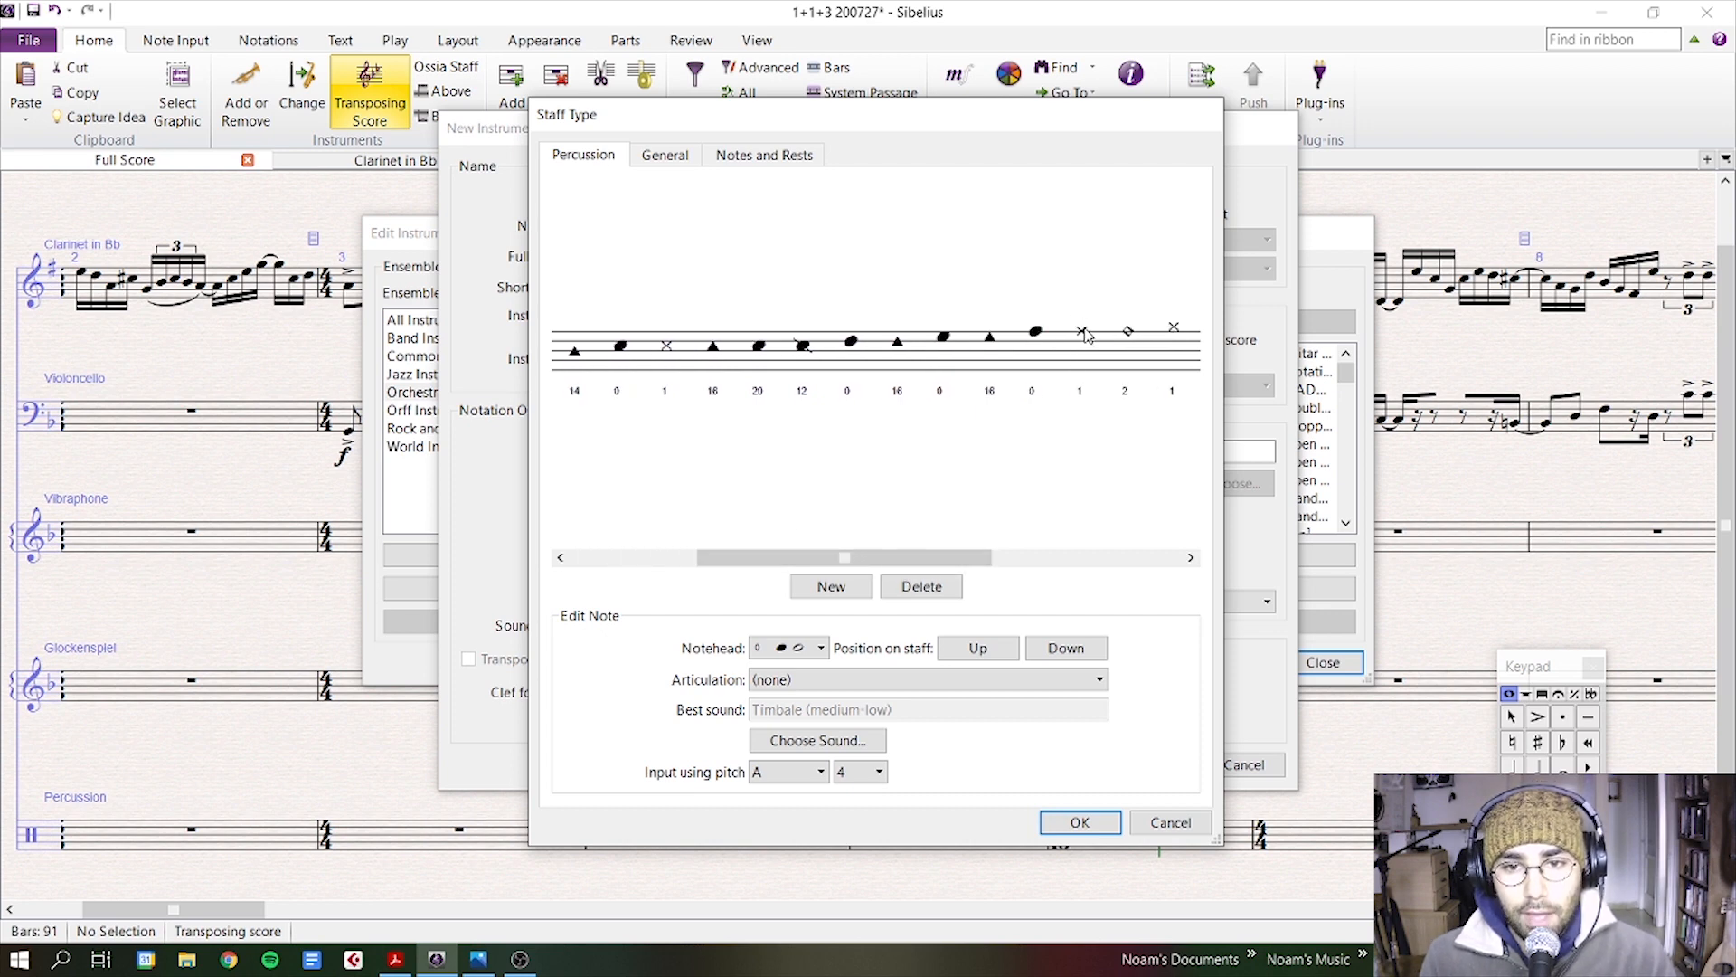
{"action": "left_click", "coordinate": [1084, 333]}
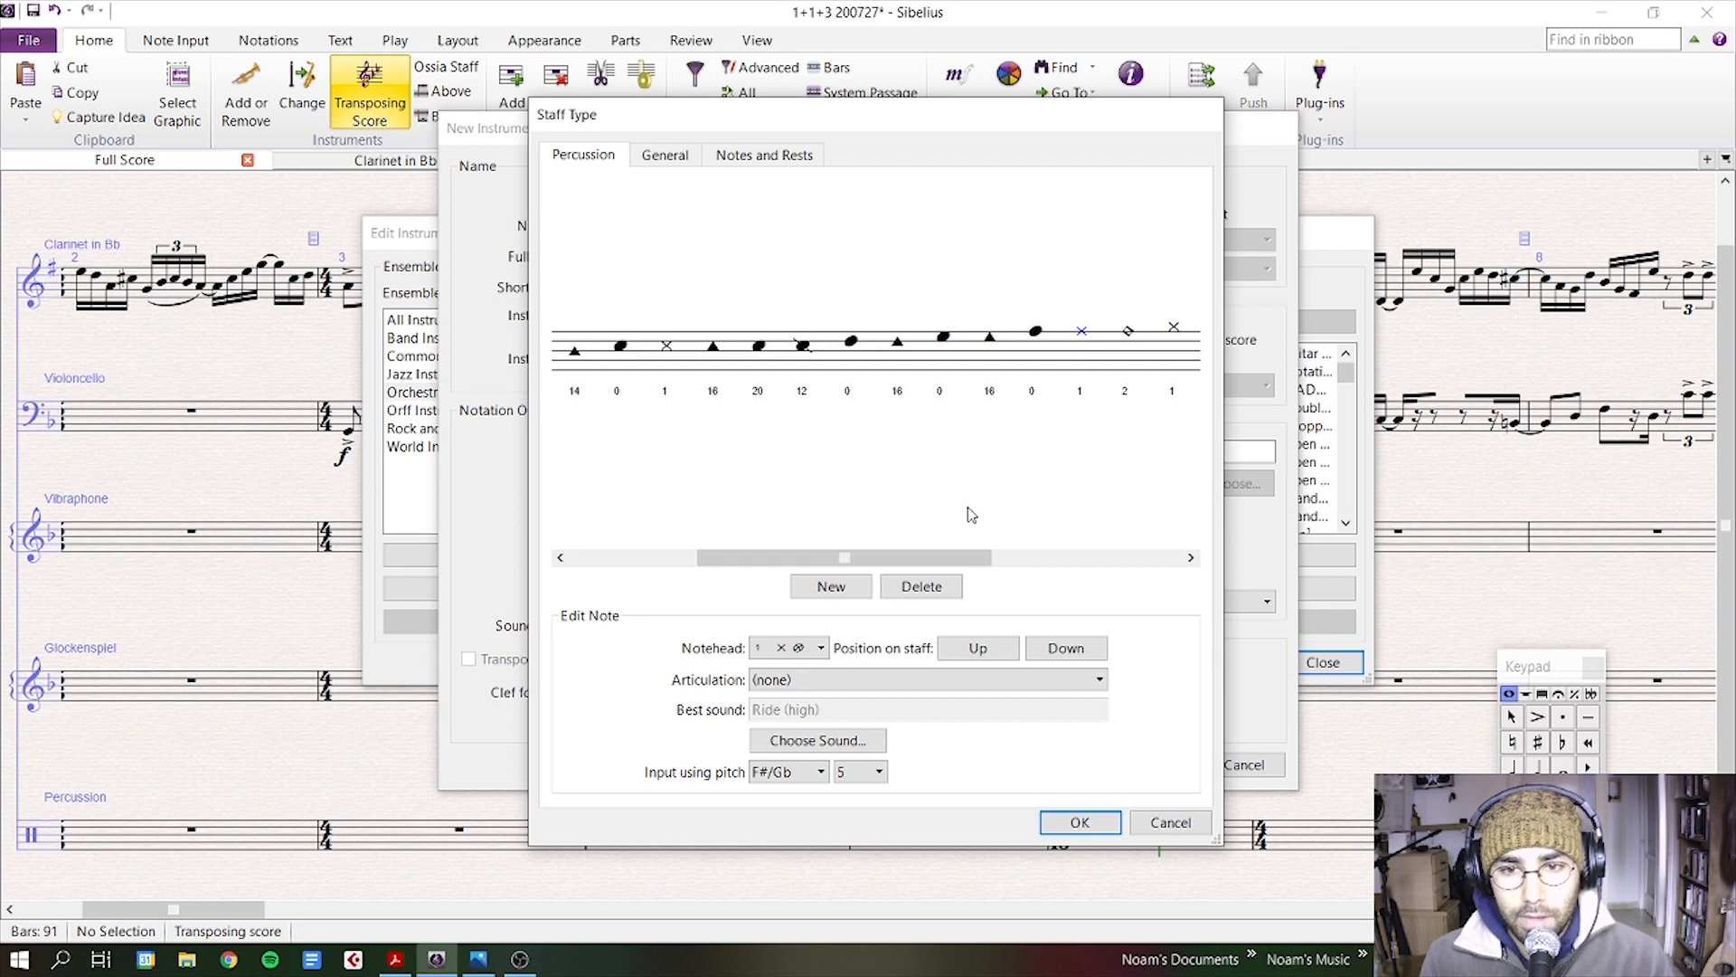
{"action": "left_click", "coordinate": [814, 747]}
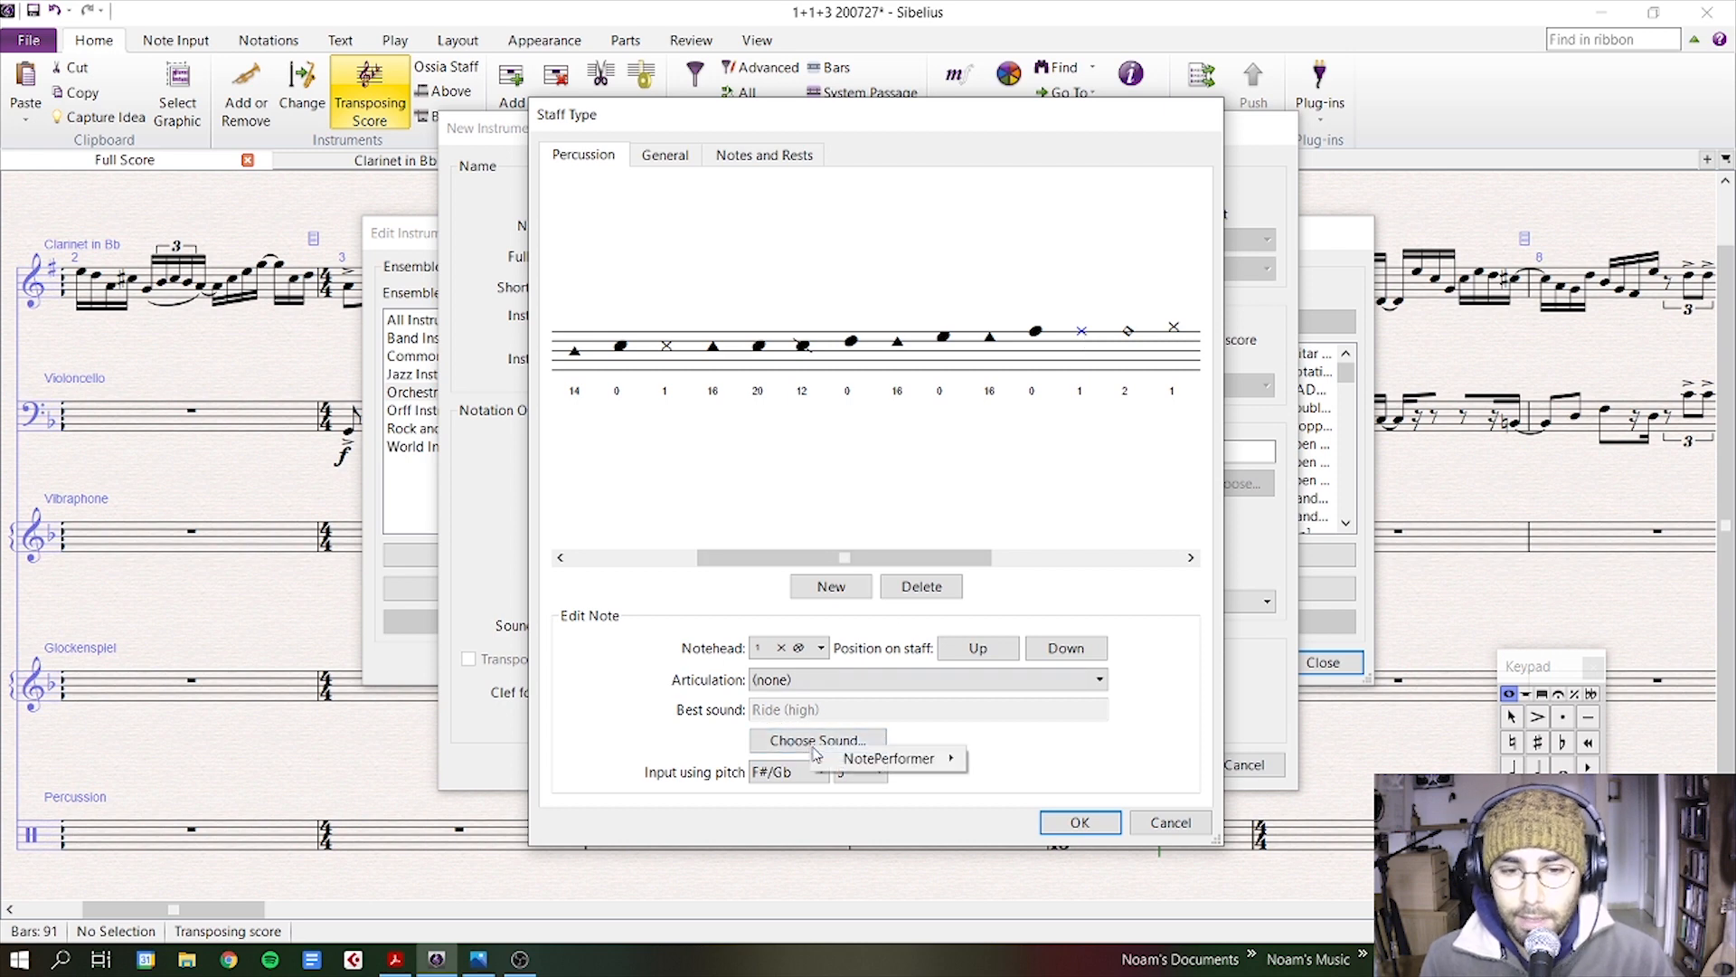
{"action": "mouse_move", "coordinate": [1010, 778]}
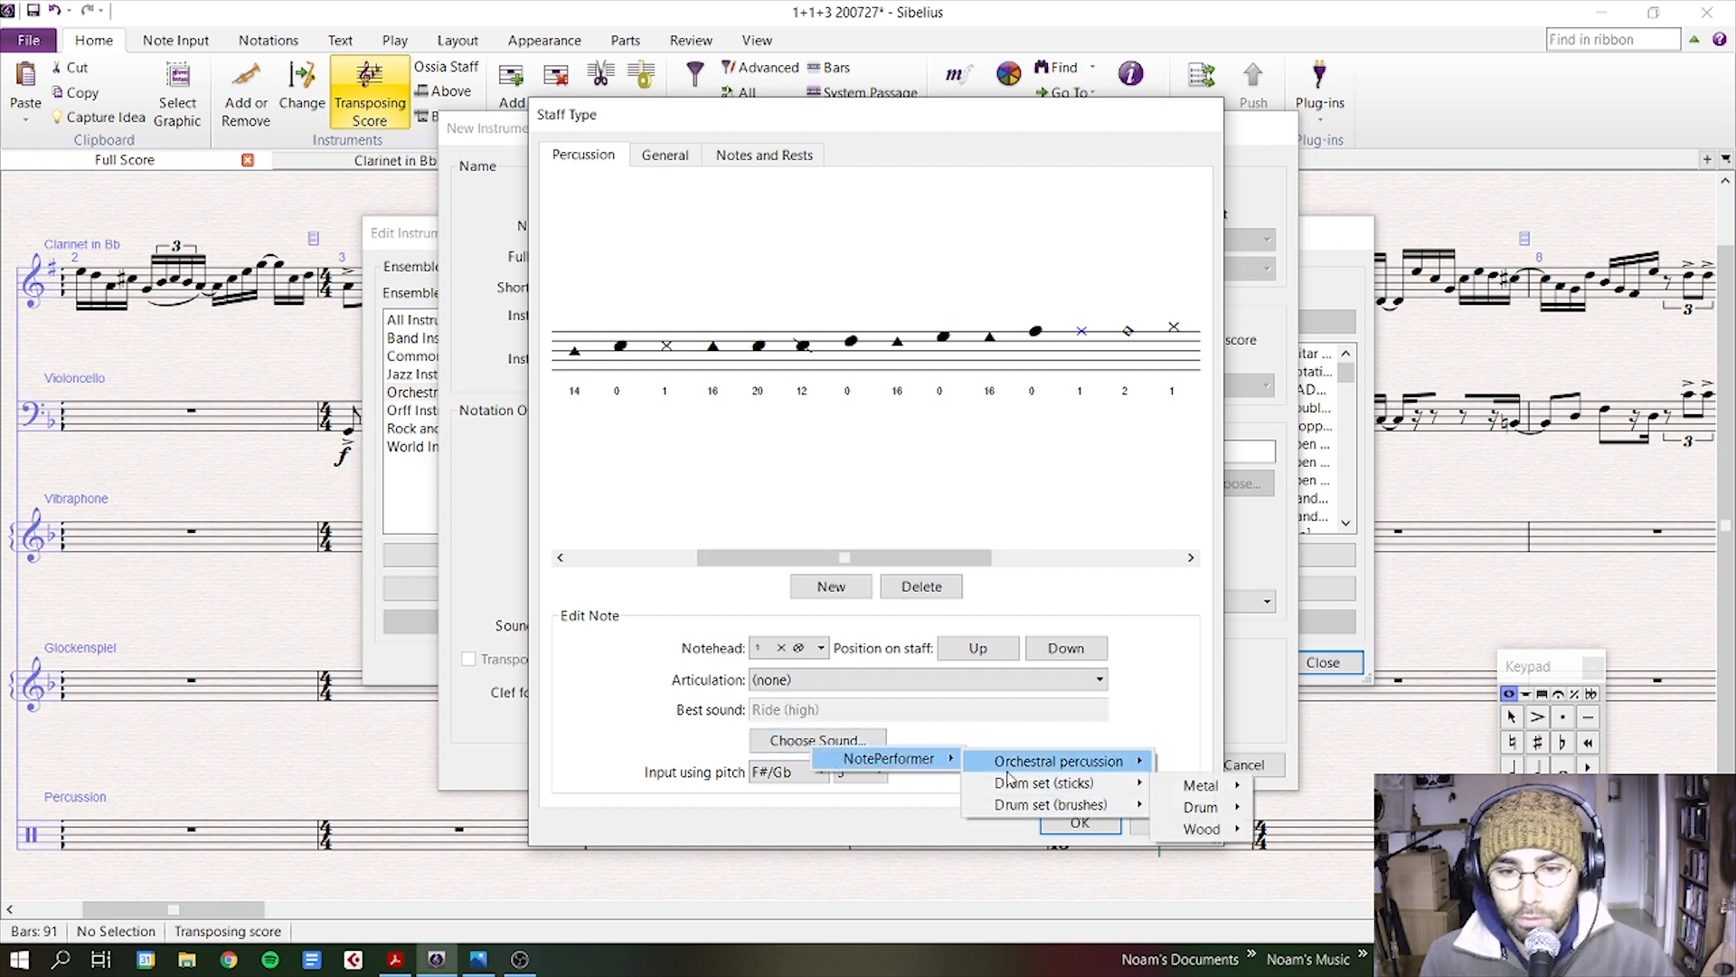
{"action": "mouse_move", "coordinate": [1201, 790]}
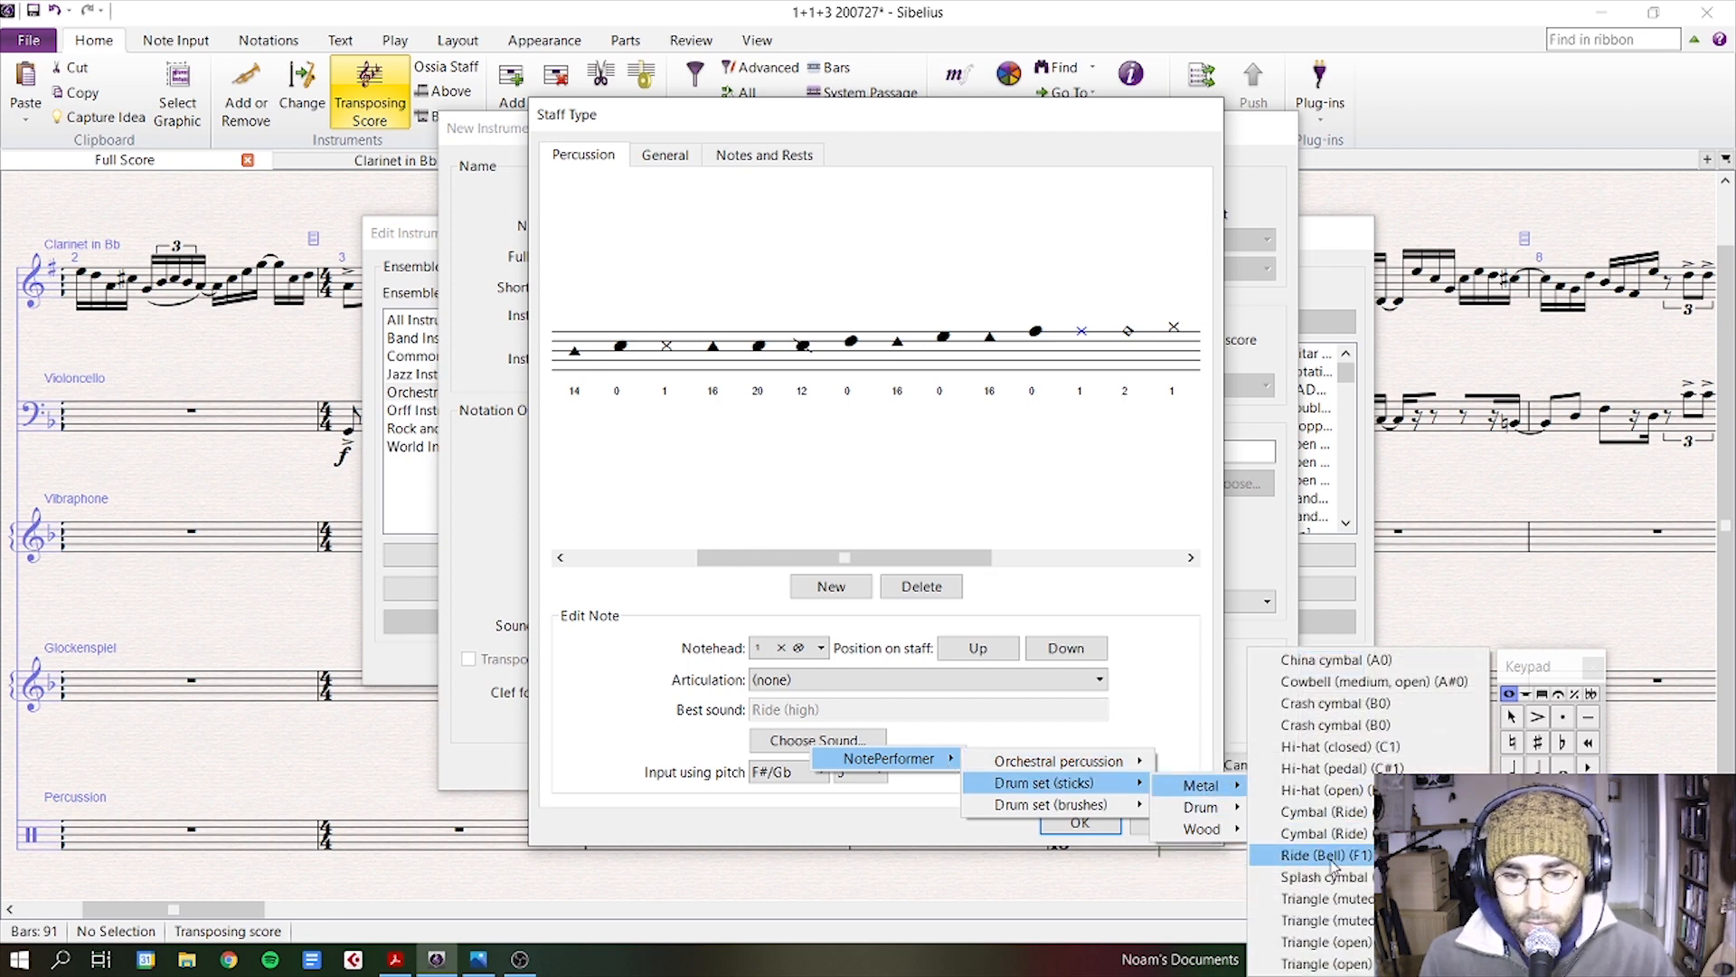
{"action": "left_click", "coordinate": [1355, 724]}
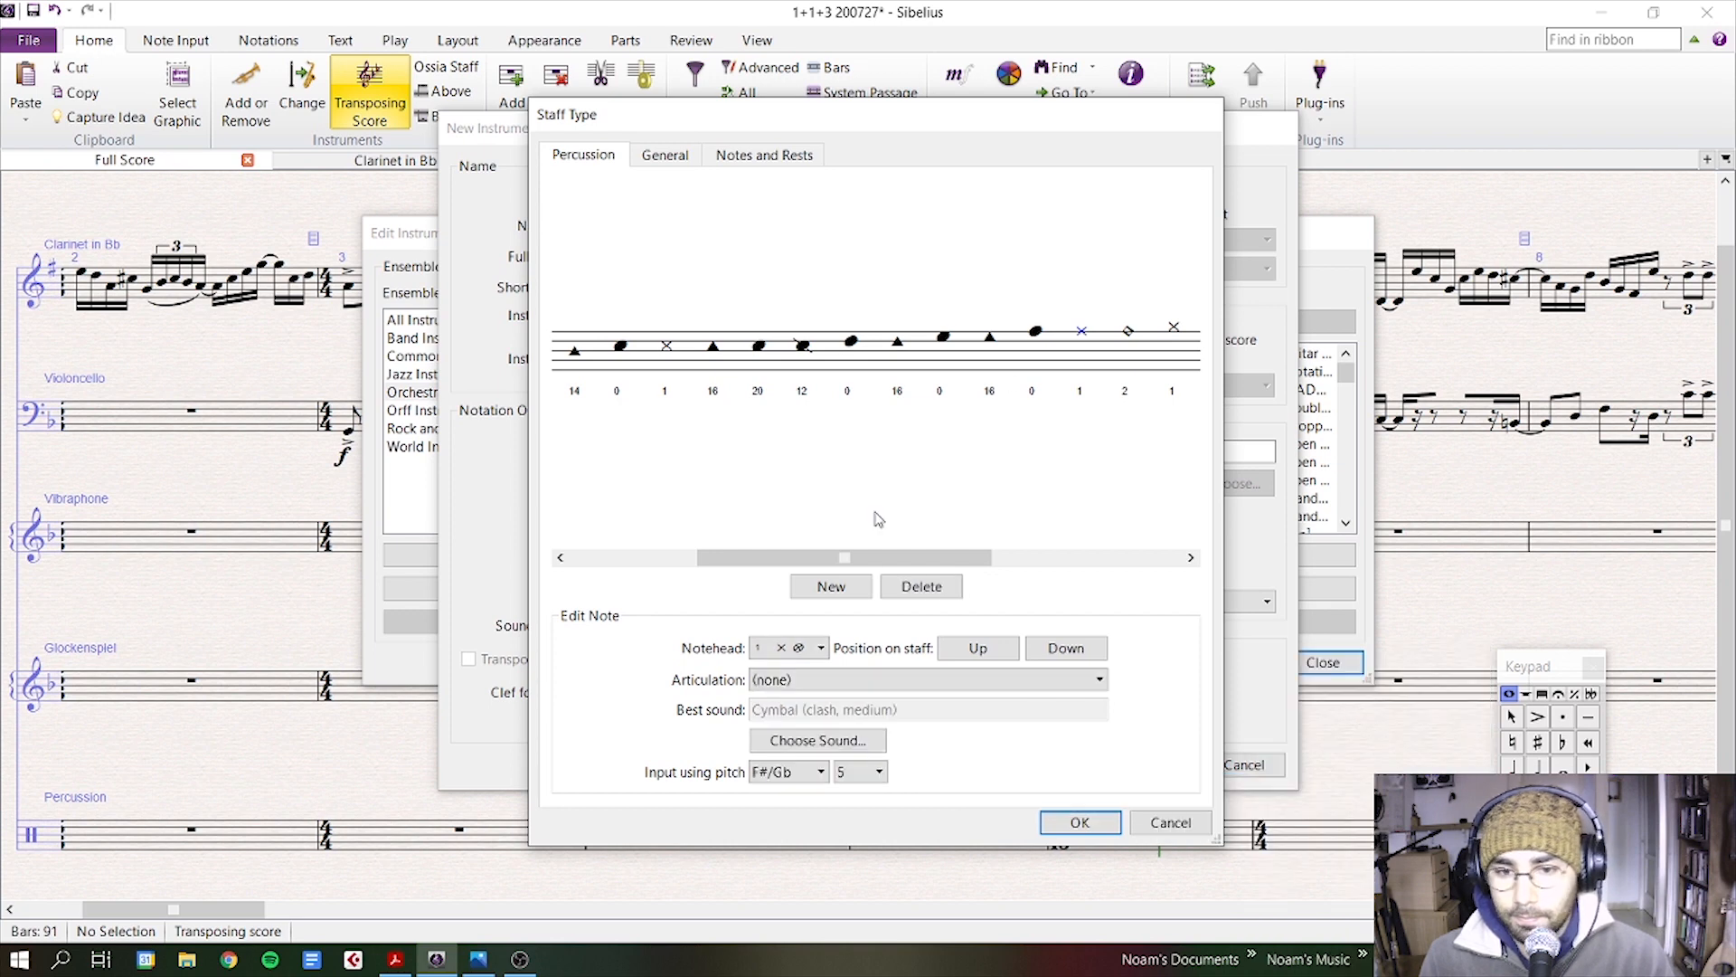
- Delete the unneeded bass drum note on the bottom staff line and save the staff type with the new instrument
{"action": "left_click_drag", "start_coordinate": [875, 557], "coordinate": [747, 545]}
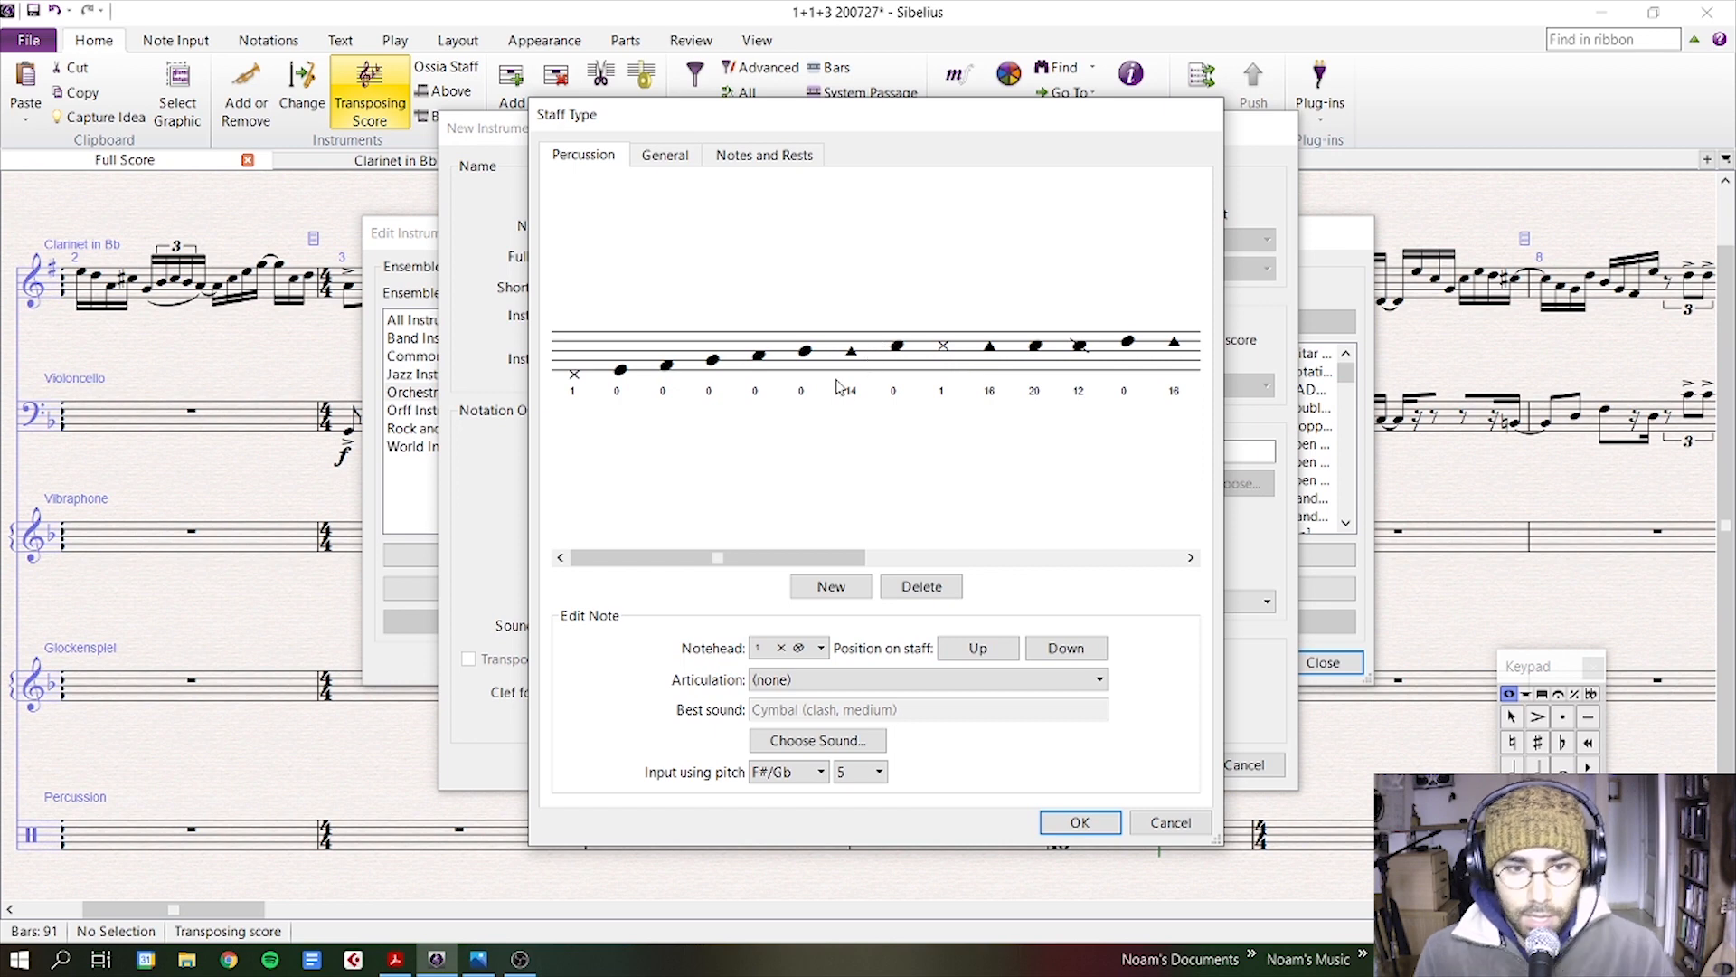
{"action": "left_click", "coordinate": [621, 371]}
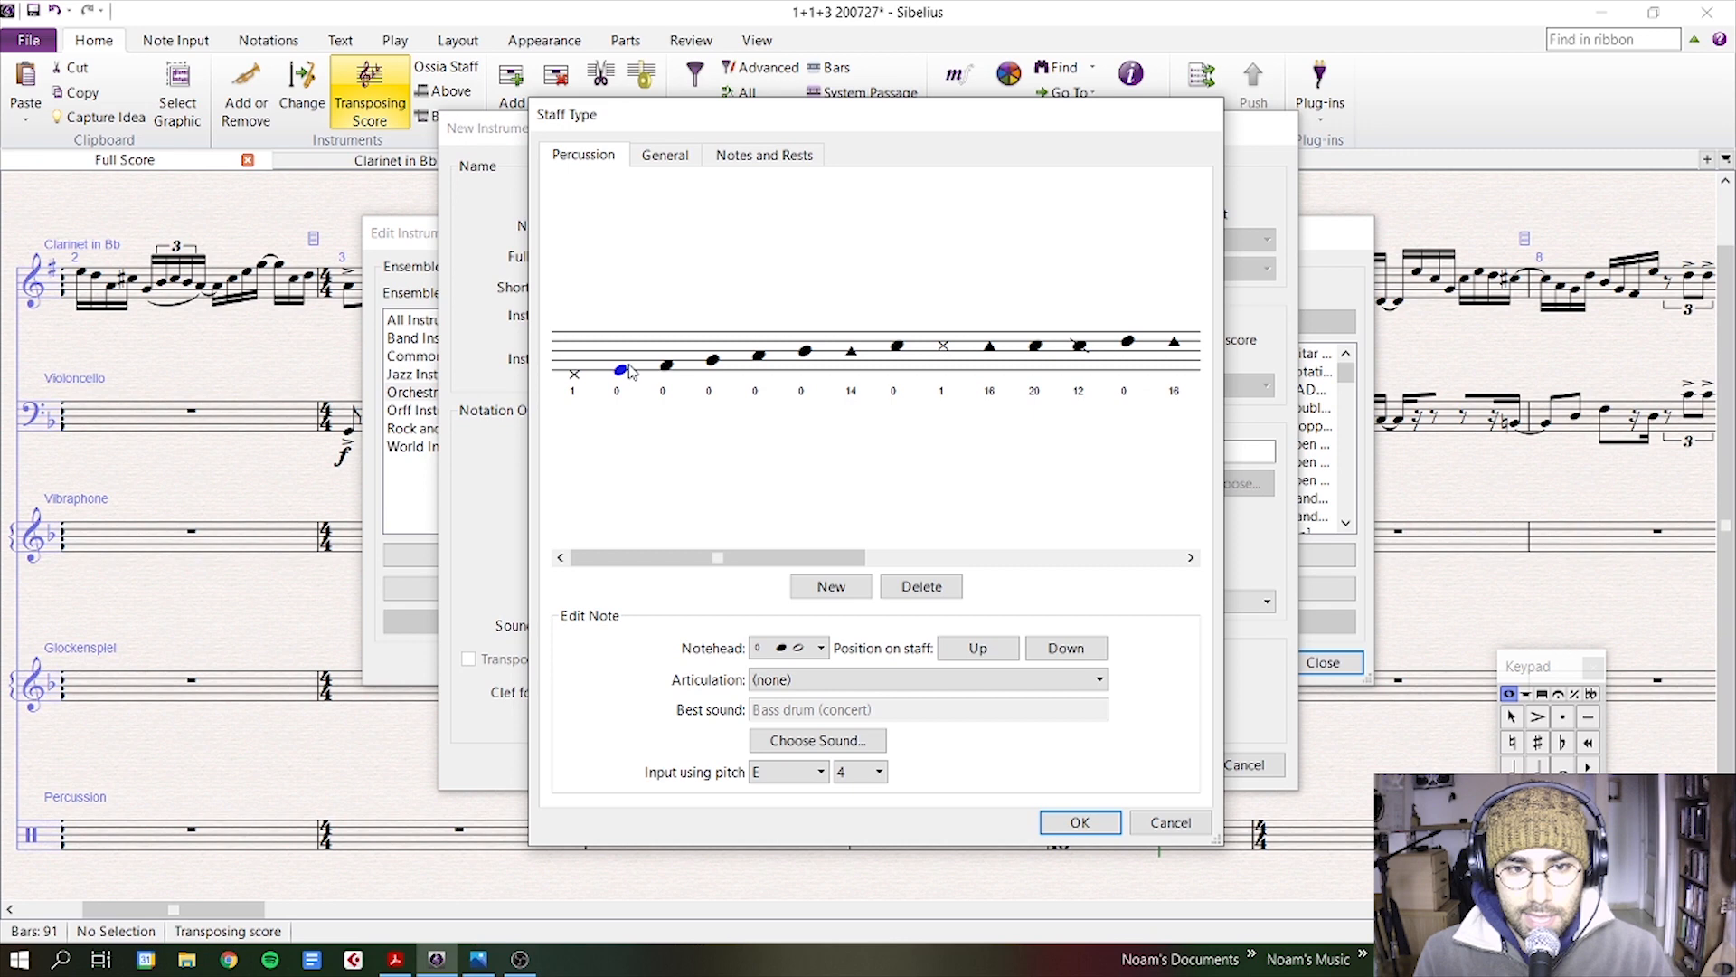
{"action": "left_click", "coordinate": [932, 595]}
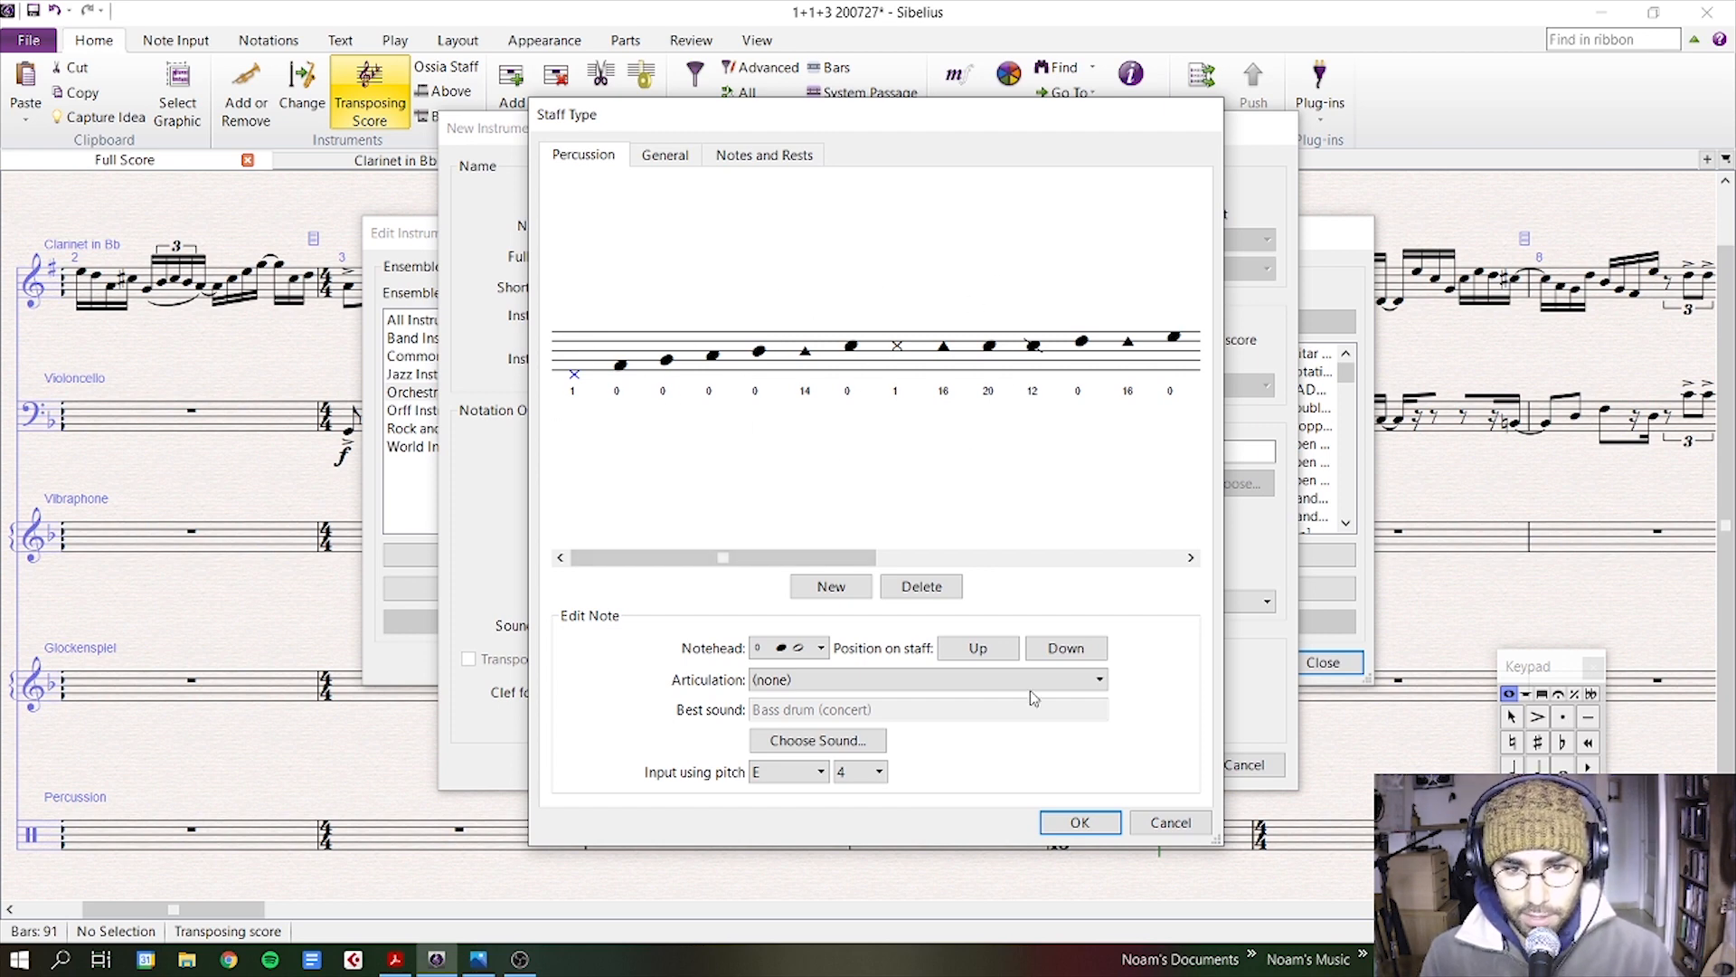
{"action": "left_click", "coordinate": [1079, 822]}
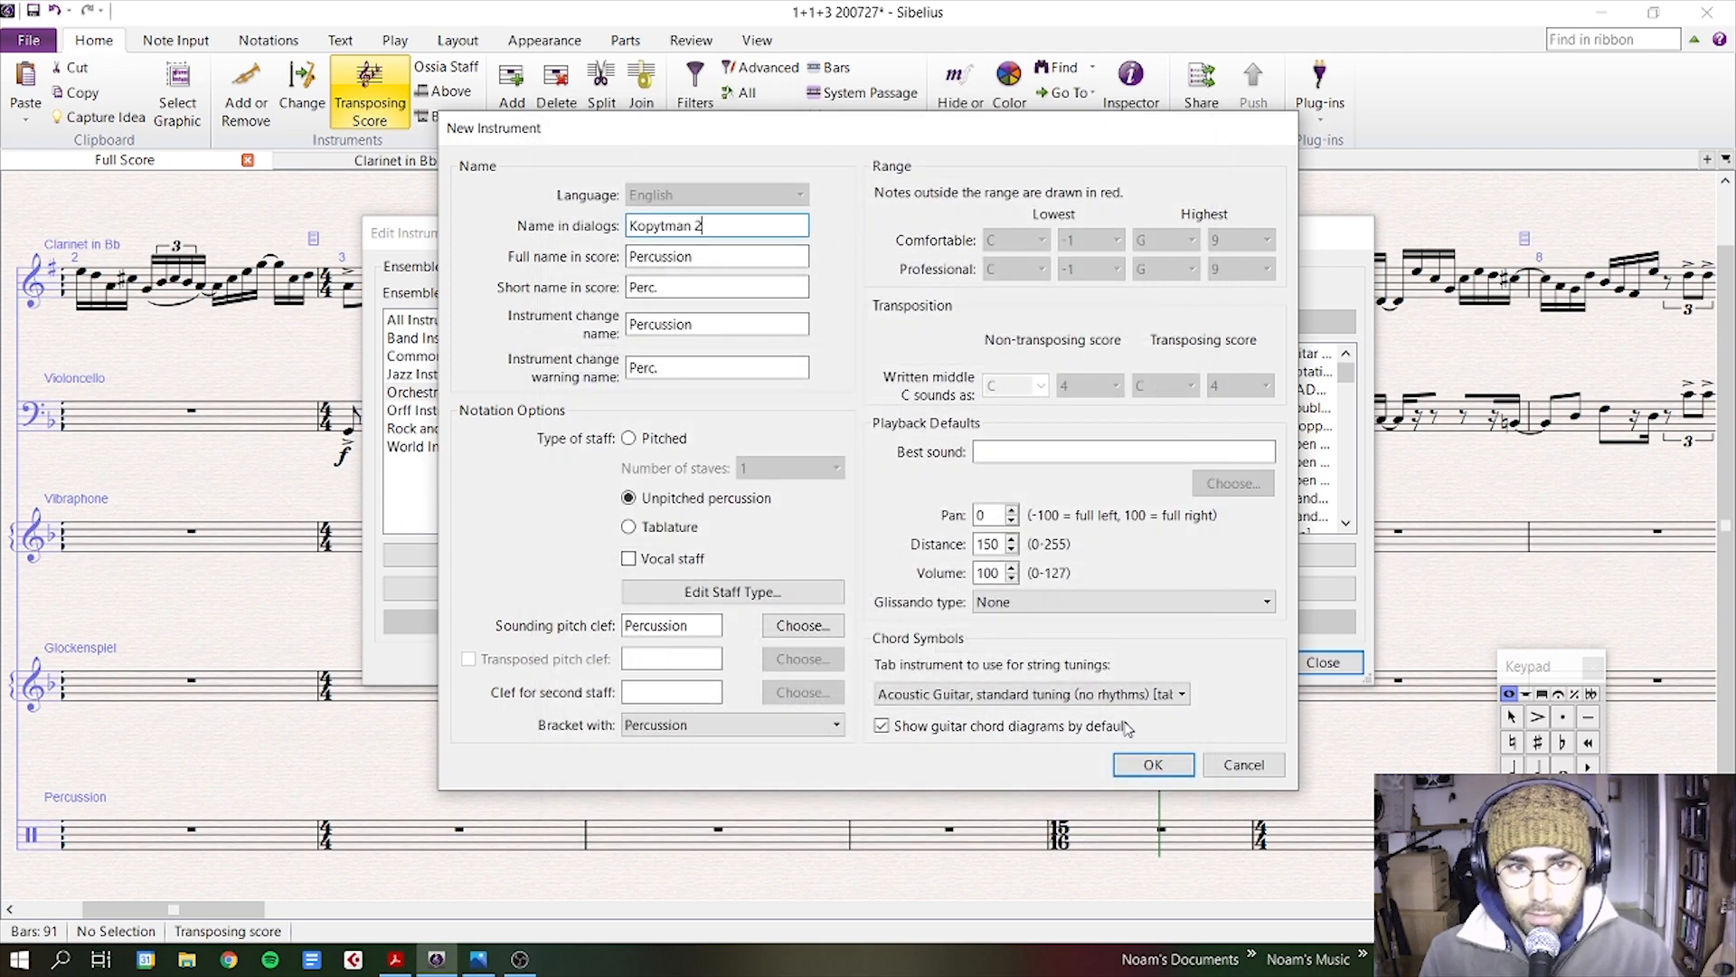
{"action": "left_click", "coordinate": [1153, 765]}
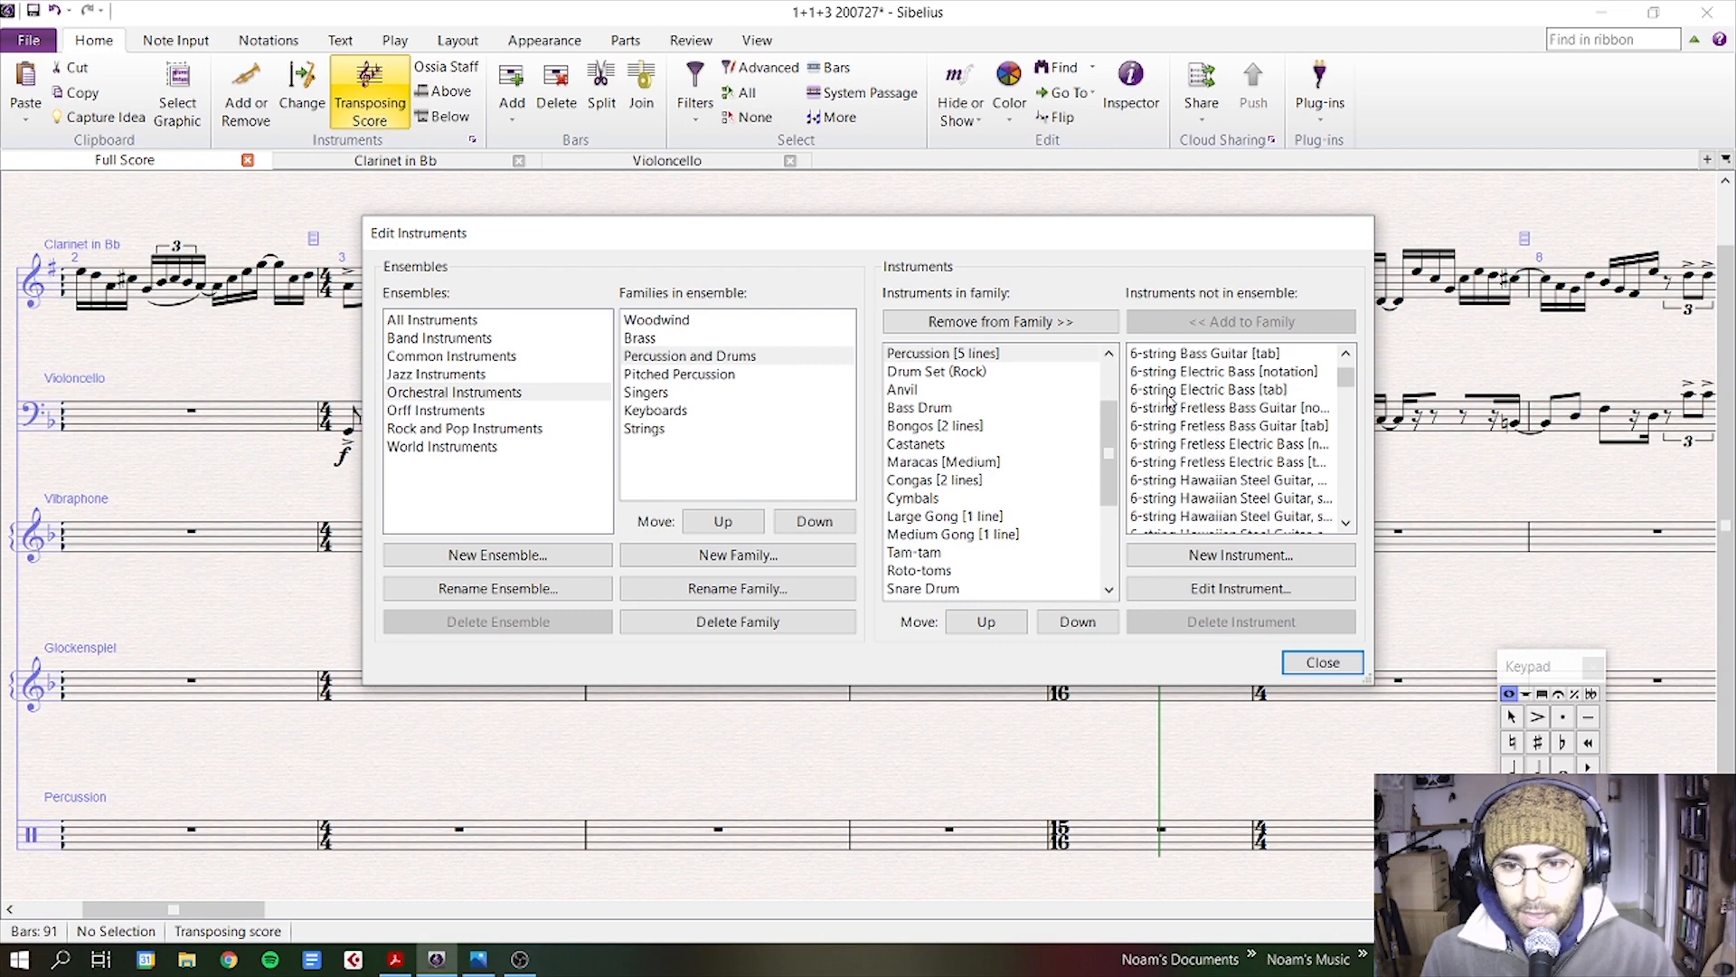
- Add the Kopytman 2 instrument to the Percussion and Drums family of the Orchestral Instruments ensemble and finish editing instruments
{"action": "left_click_drag", "start_coordinate": [1345, 378], "coordinate": [1345, 521]}
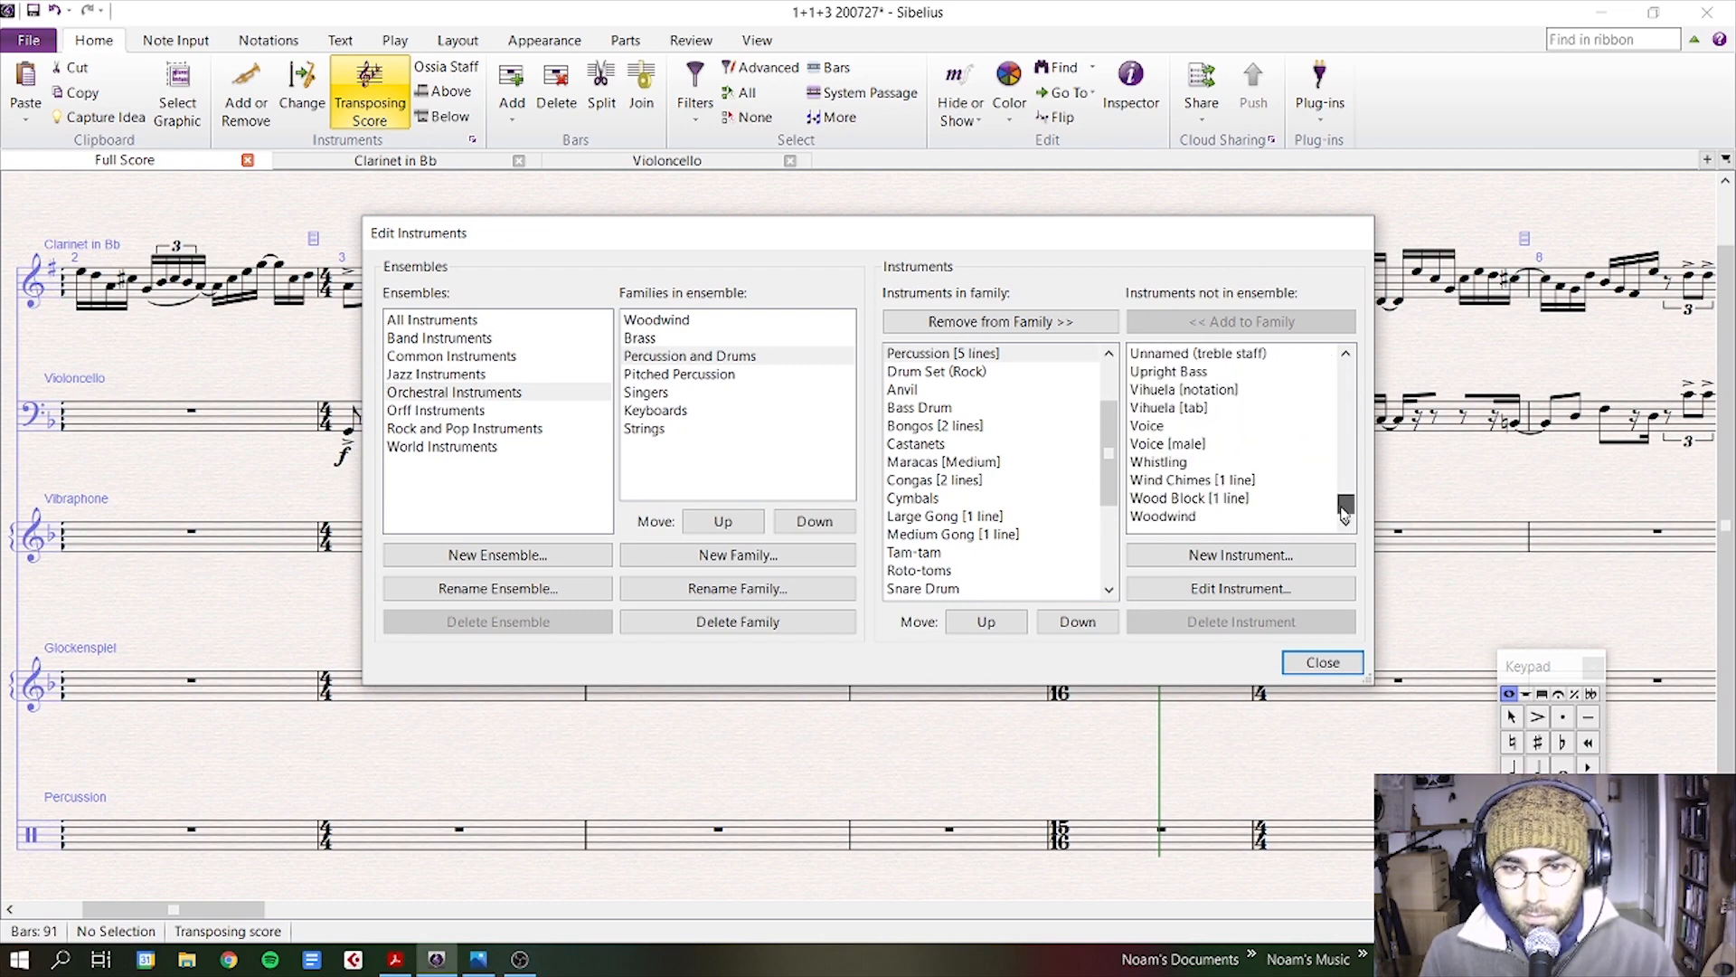
{"action": "scroll", "coordinate": [1237, 475], "scroll_direction": "up", "scroll_amount": 15}
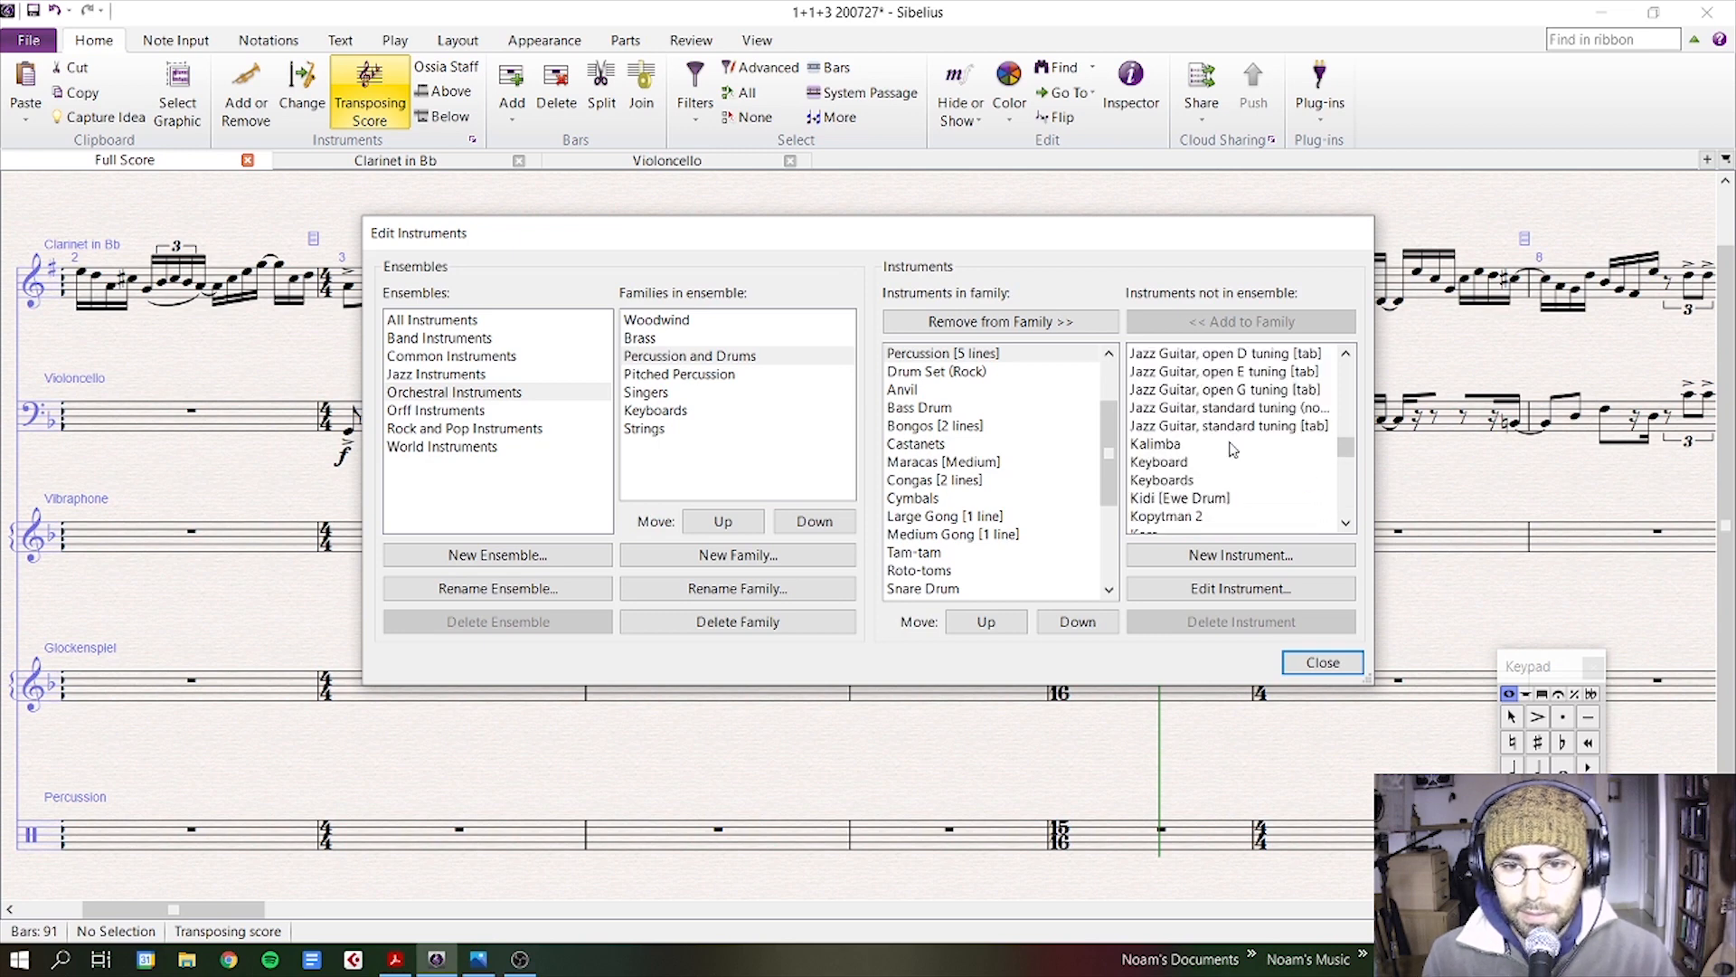
{"action": "left_click", "coordinate": [1175, 517]}
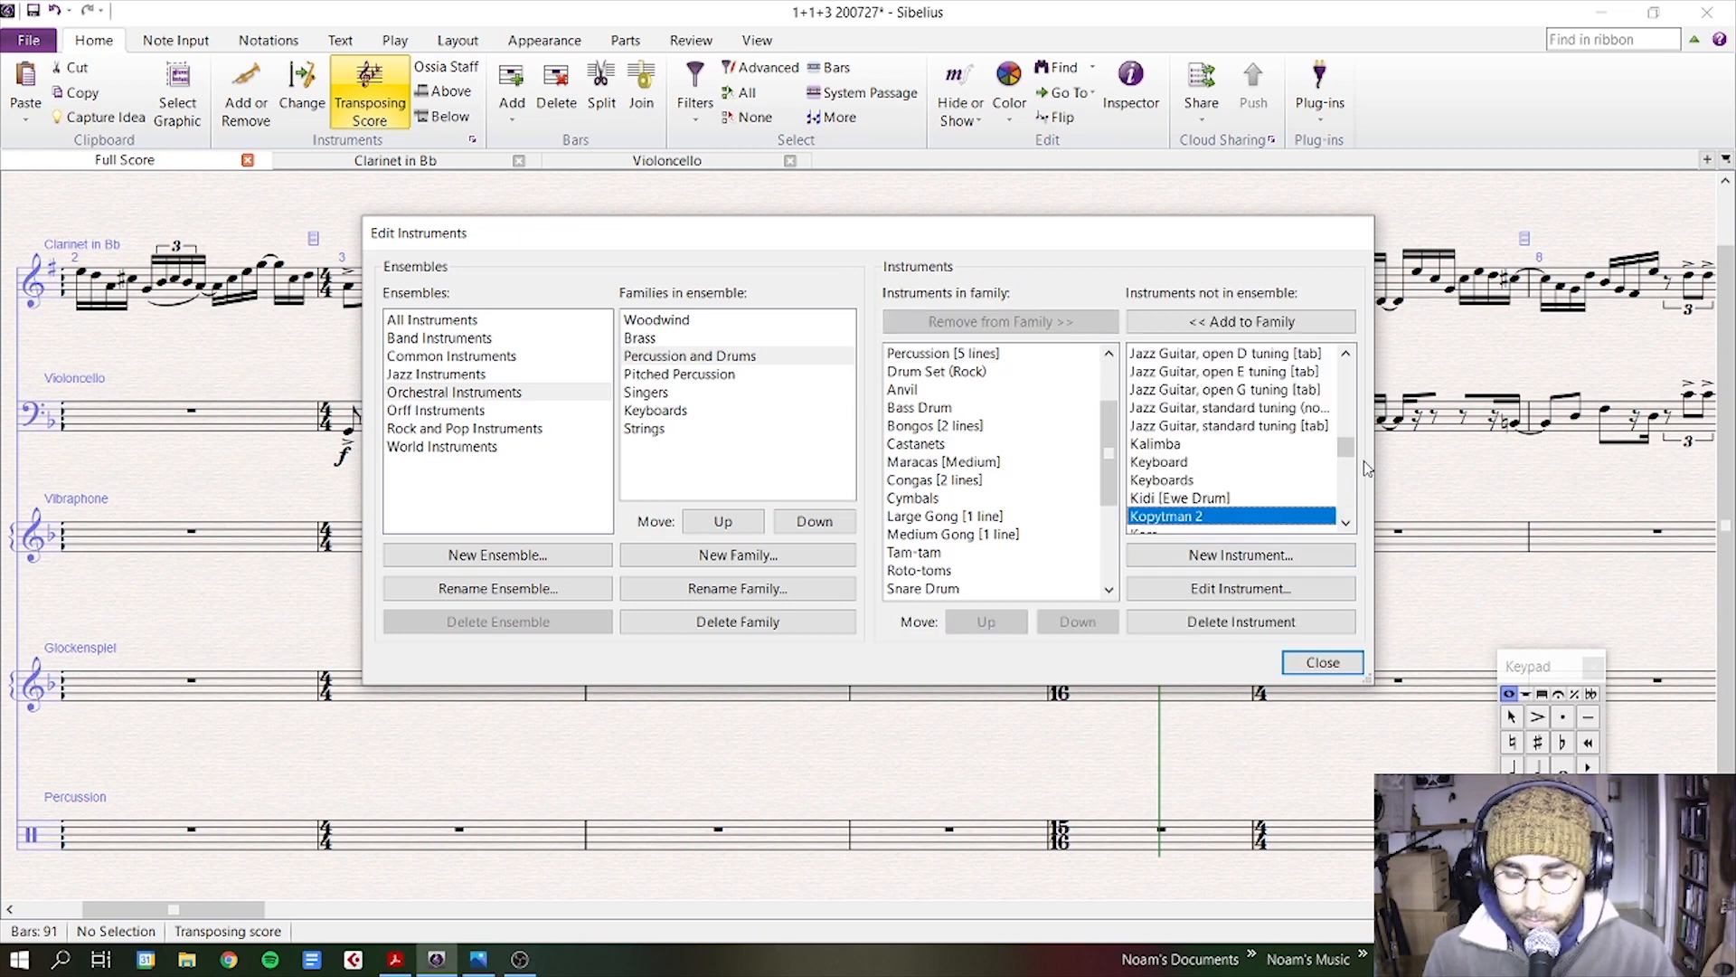
{"action": "scroll", "coordinate": [1183, 484], "scroll_direction": "down", "scroll_amount": 1}
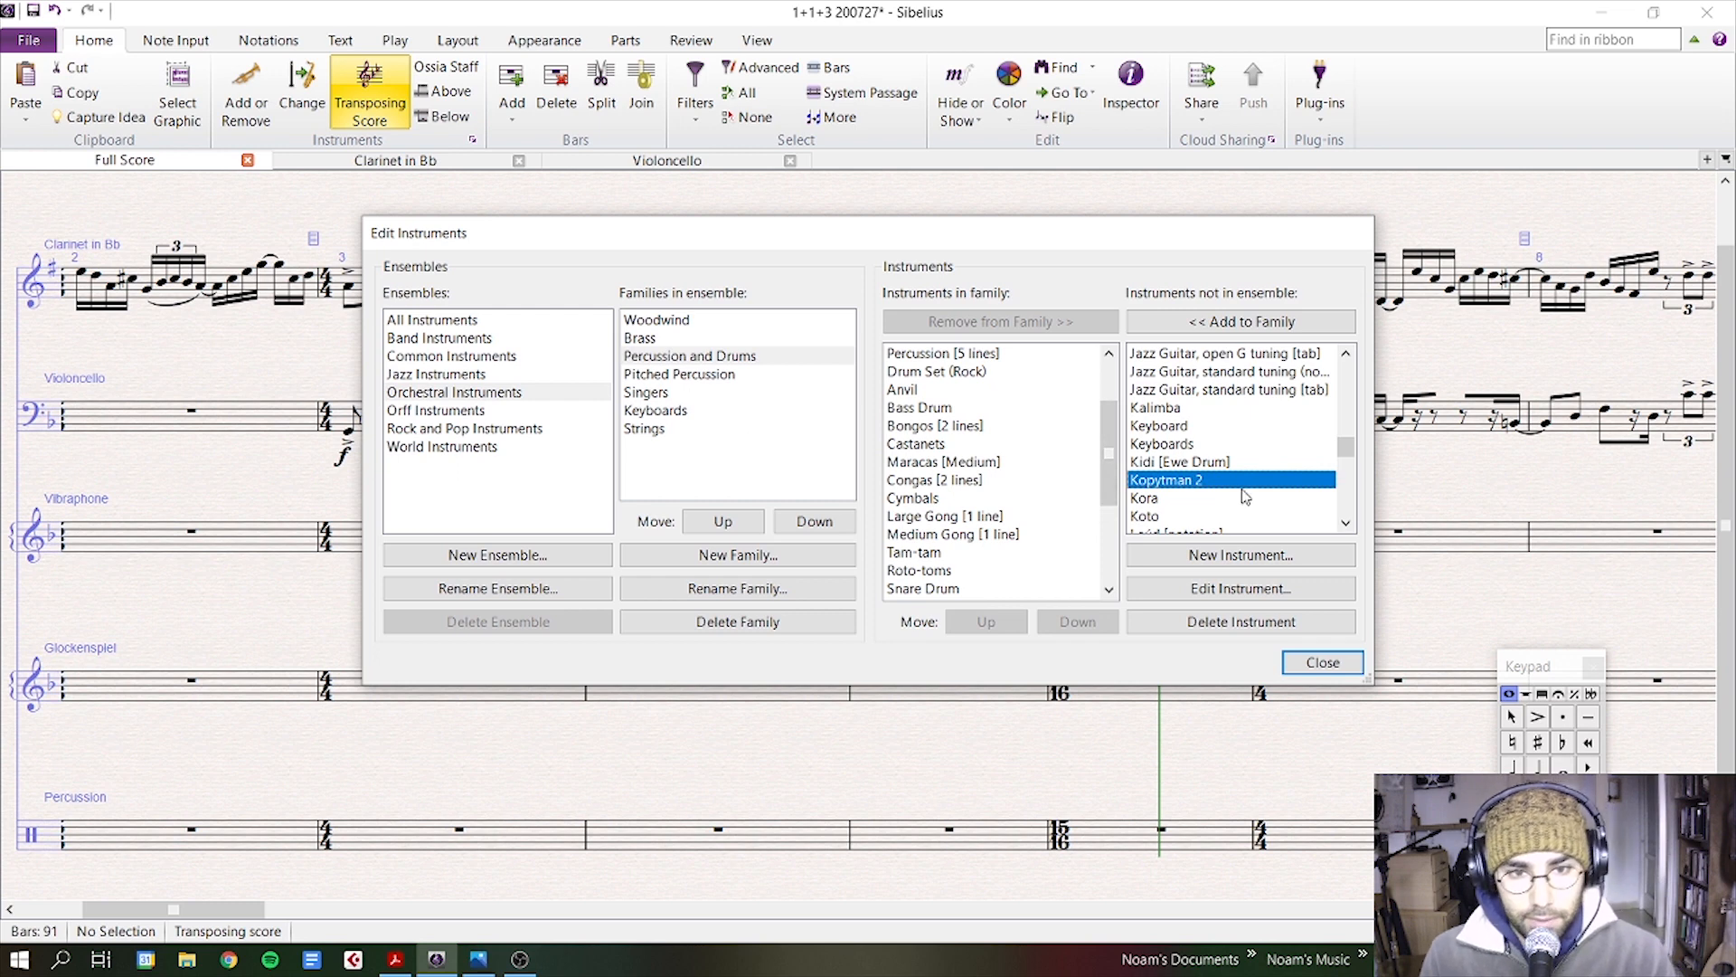
{"action": "left_click", "coordinate": [1232, 322]}
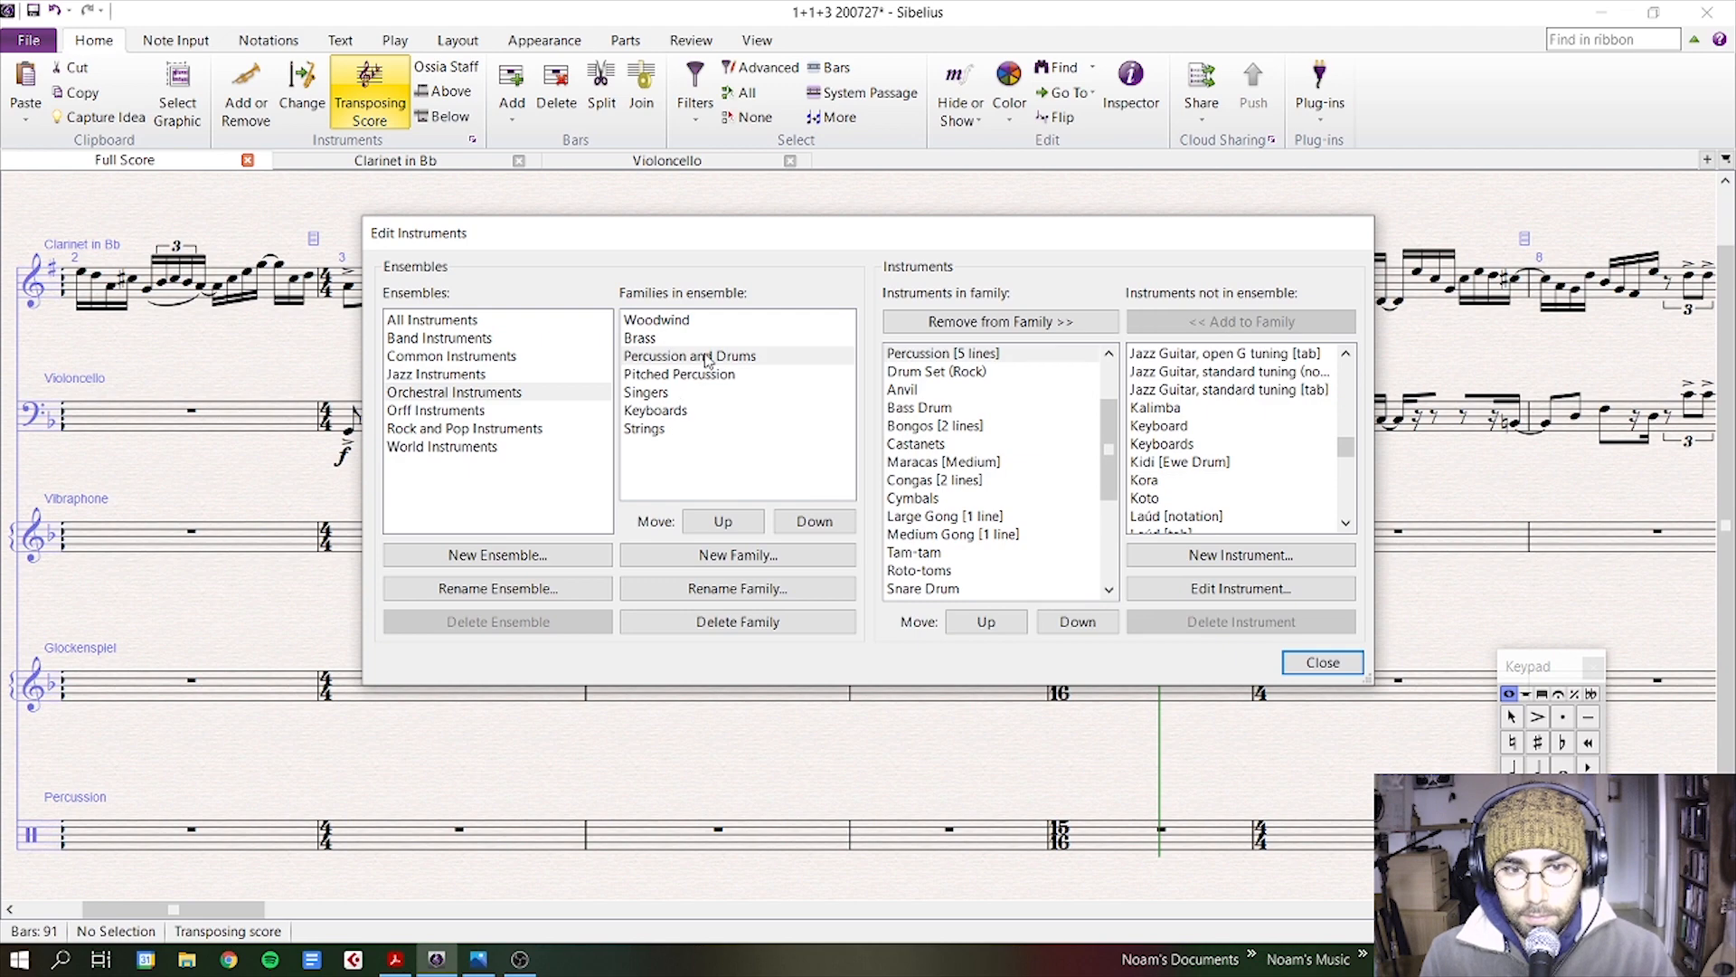
{"action": "left_click", "coordinate": [1321, 662]}
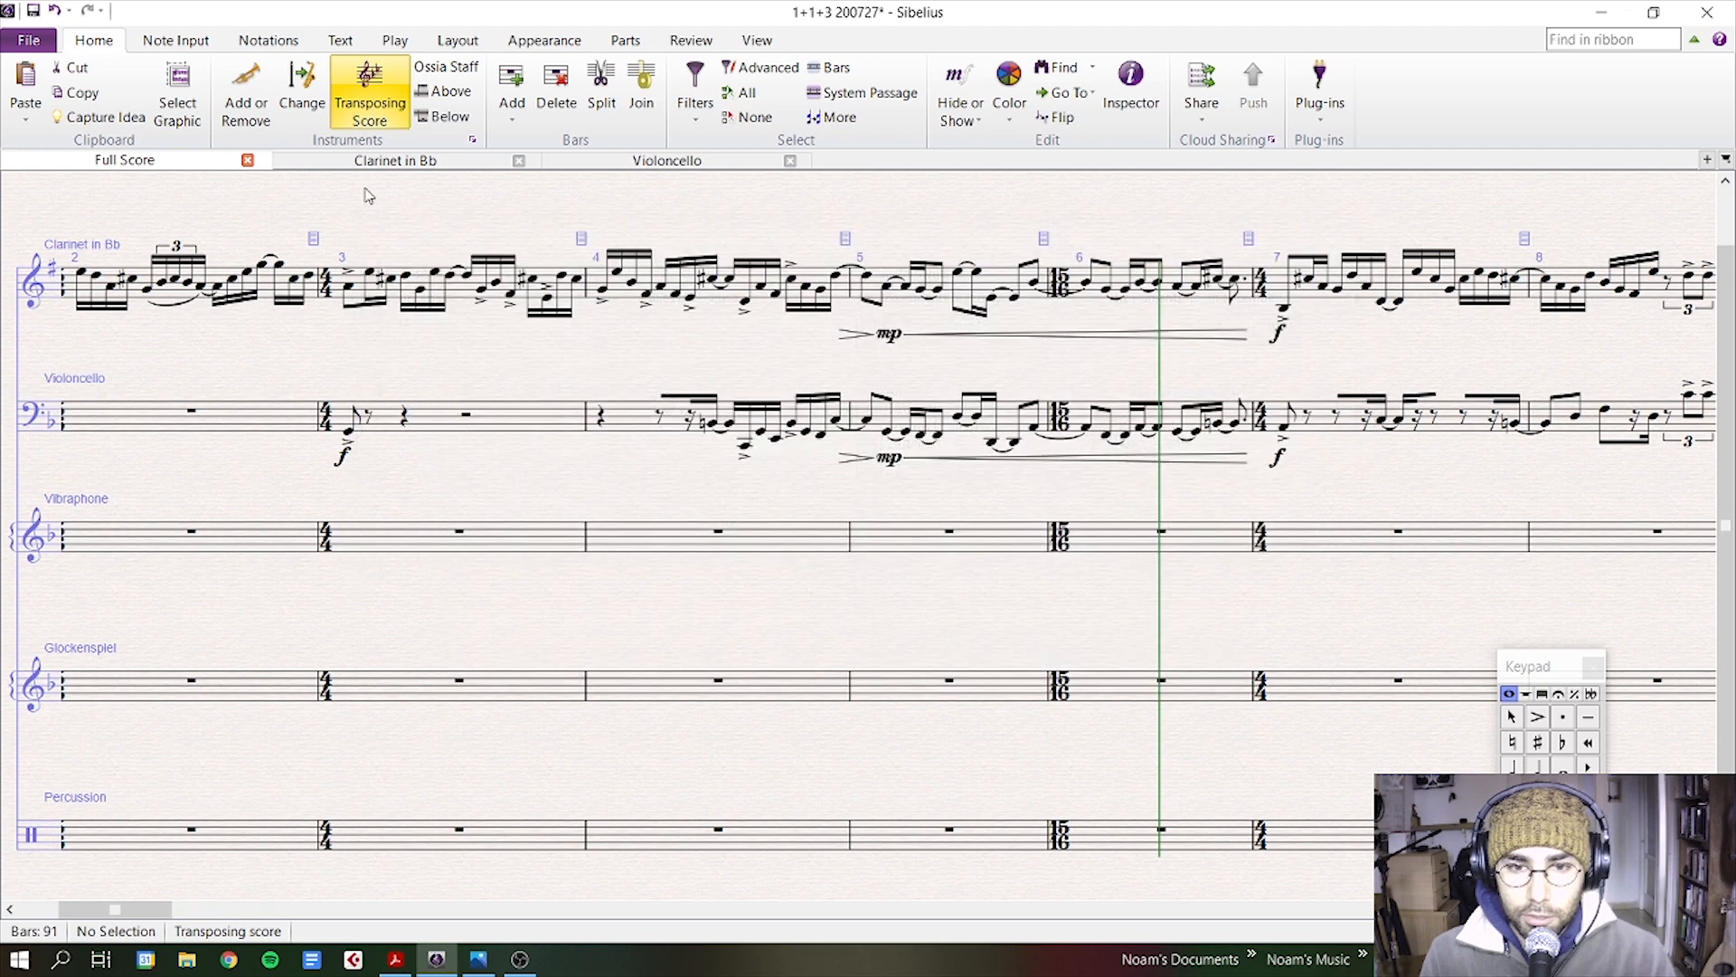
- Add a Kopytman 2 staff to the score and place it below the existing Percussion staff
{"action": "left_click", "coordinate": [246, 84]}
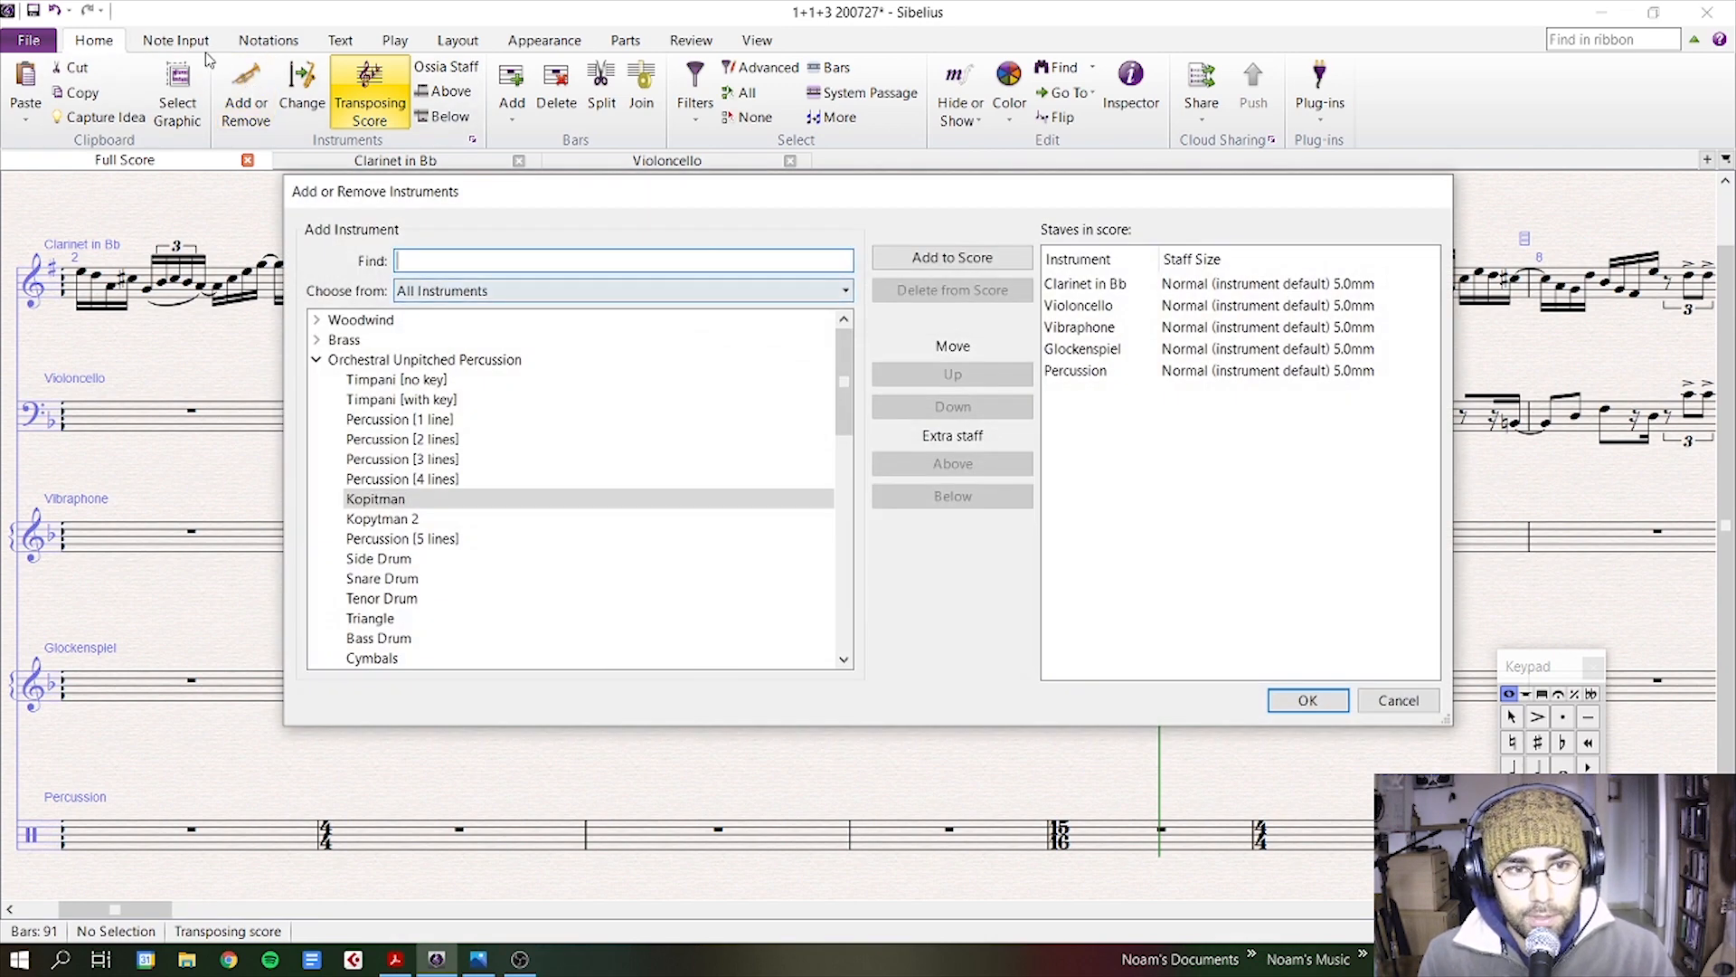
{"action": "left_click", "coordinate": [385, 523]}
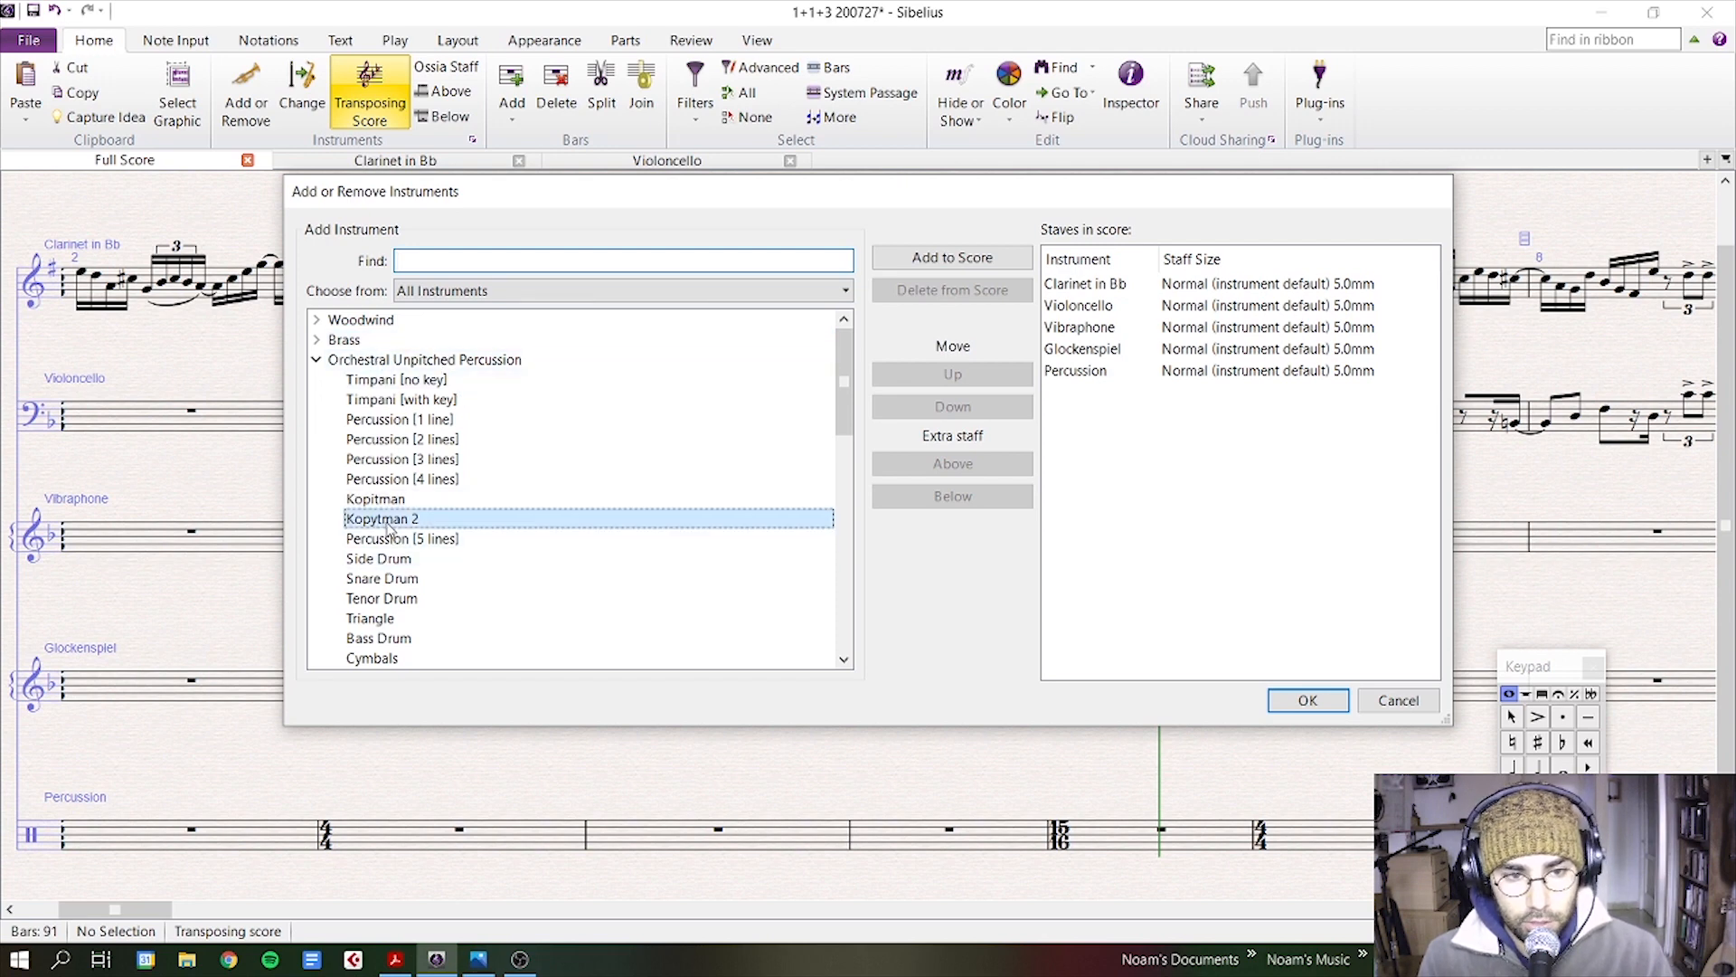
{"action": "left_click", "coordinate": [922, 266]}
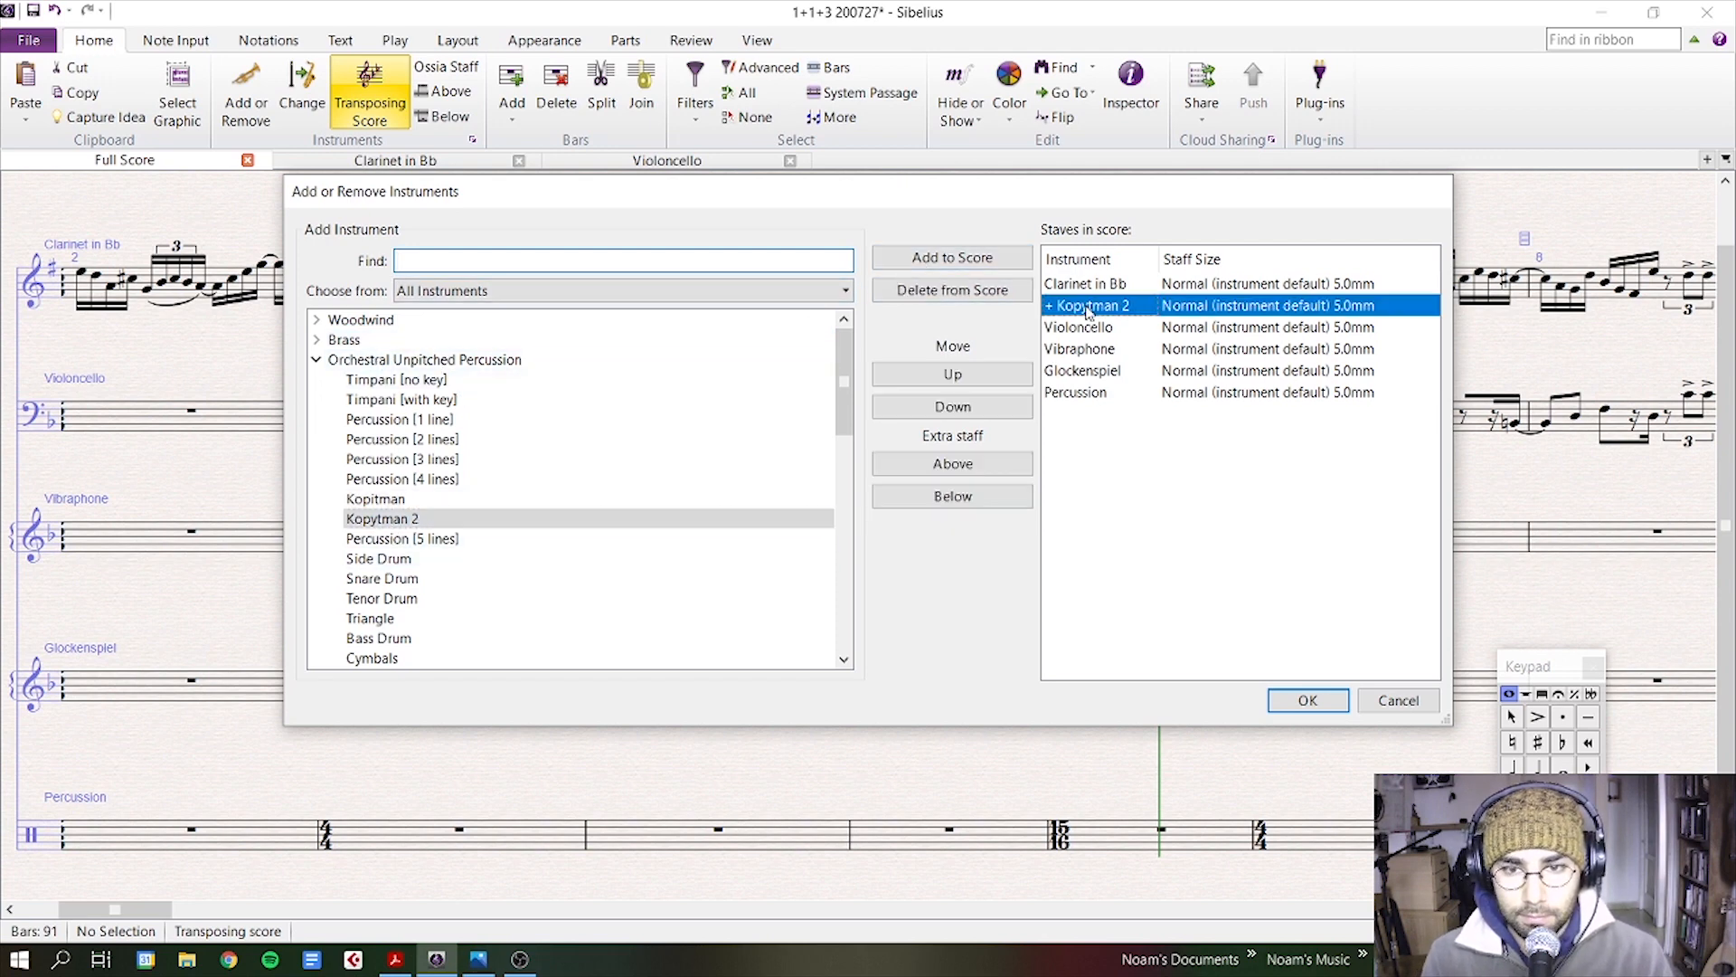
{"action": "left_click", "coordinate": [998, 408]}
{"action": "left_click", "coordinate": [998, 408]}
{"action": "left_click", "coordinate": [998, 408]}
{"action": "left_click", "coordinate": [998, 408]}
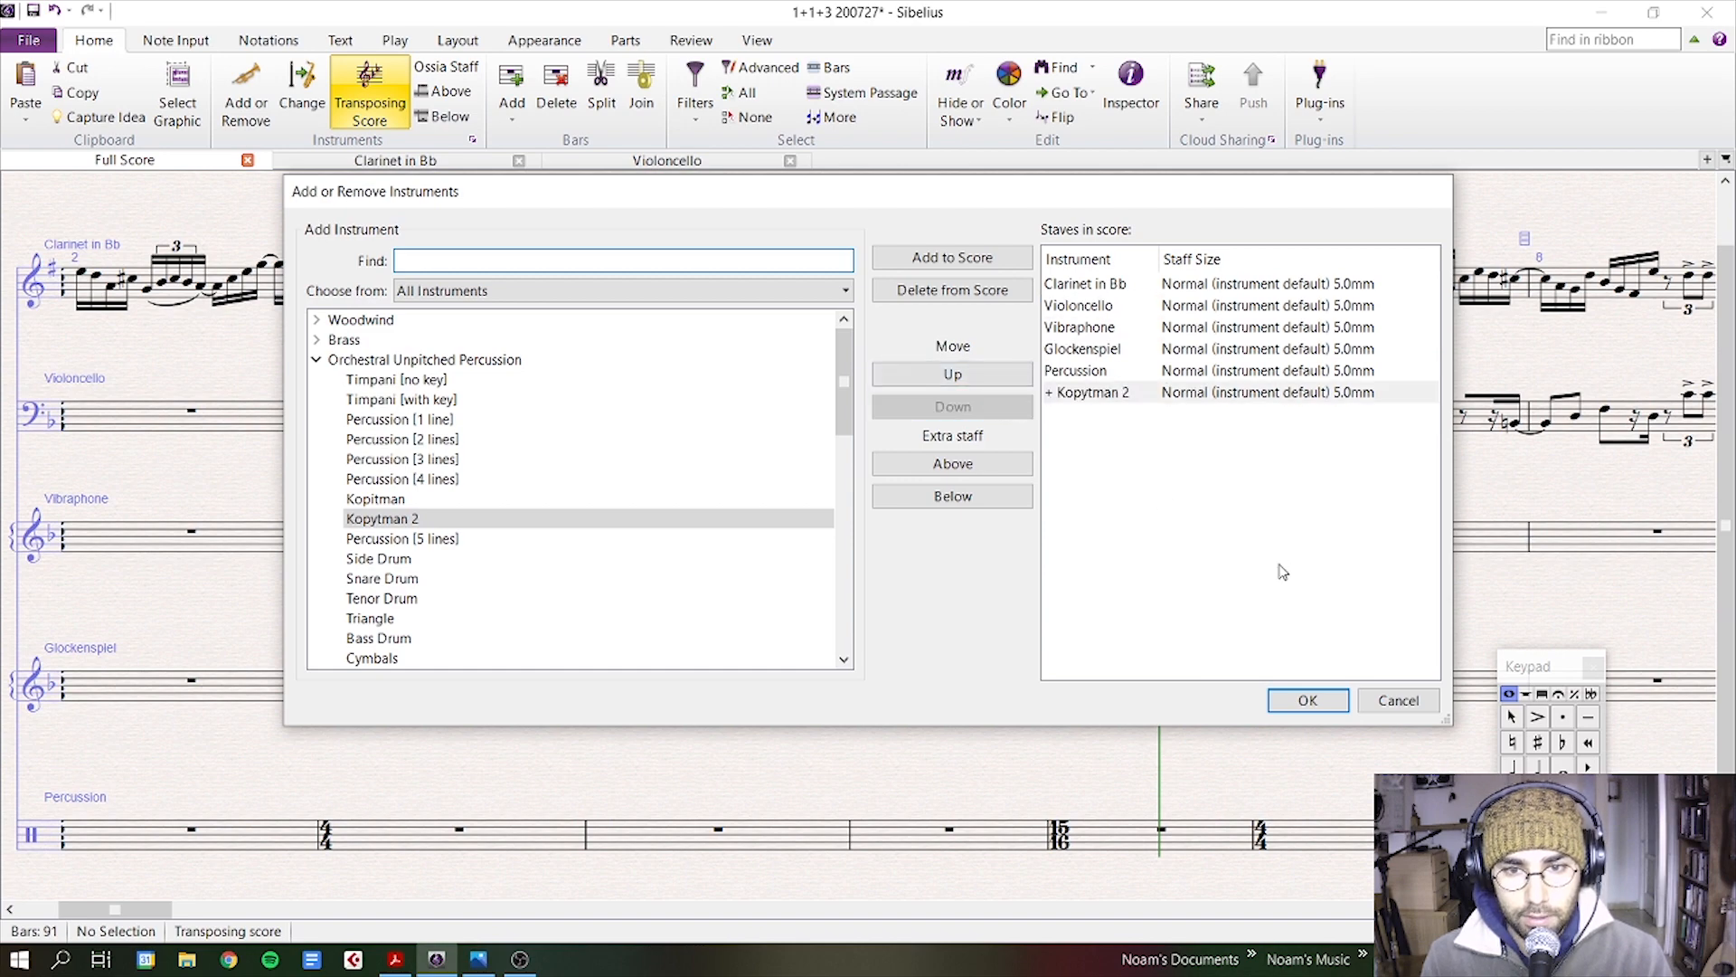
{"action": "left_click", "coordinate": [1311, 704]}
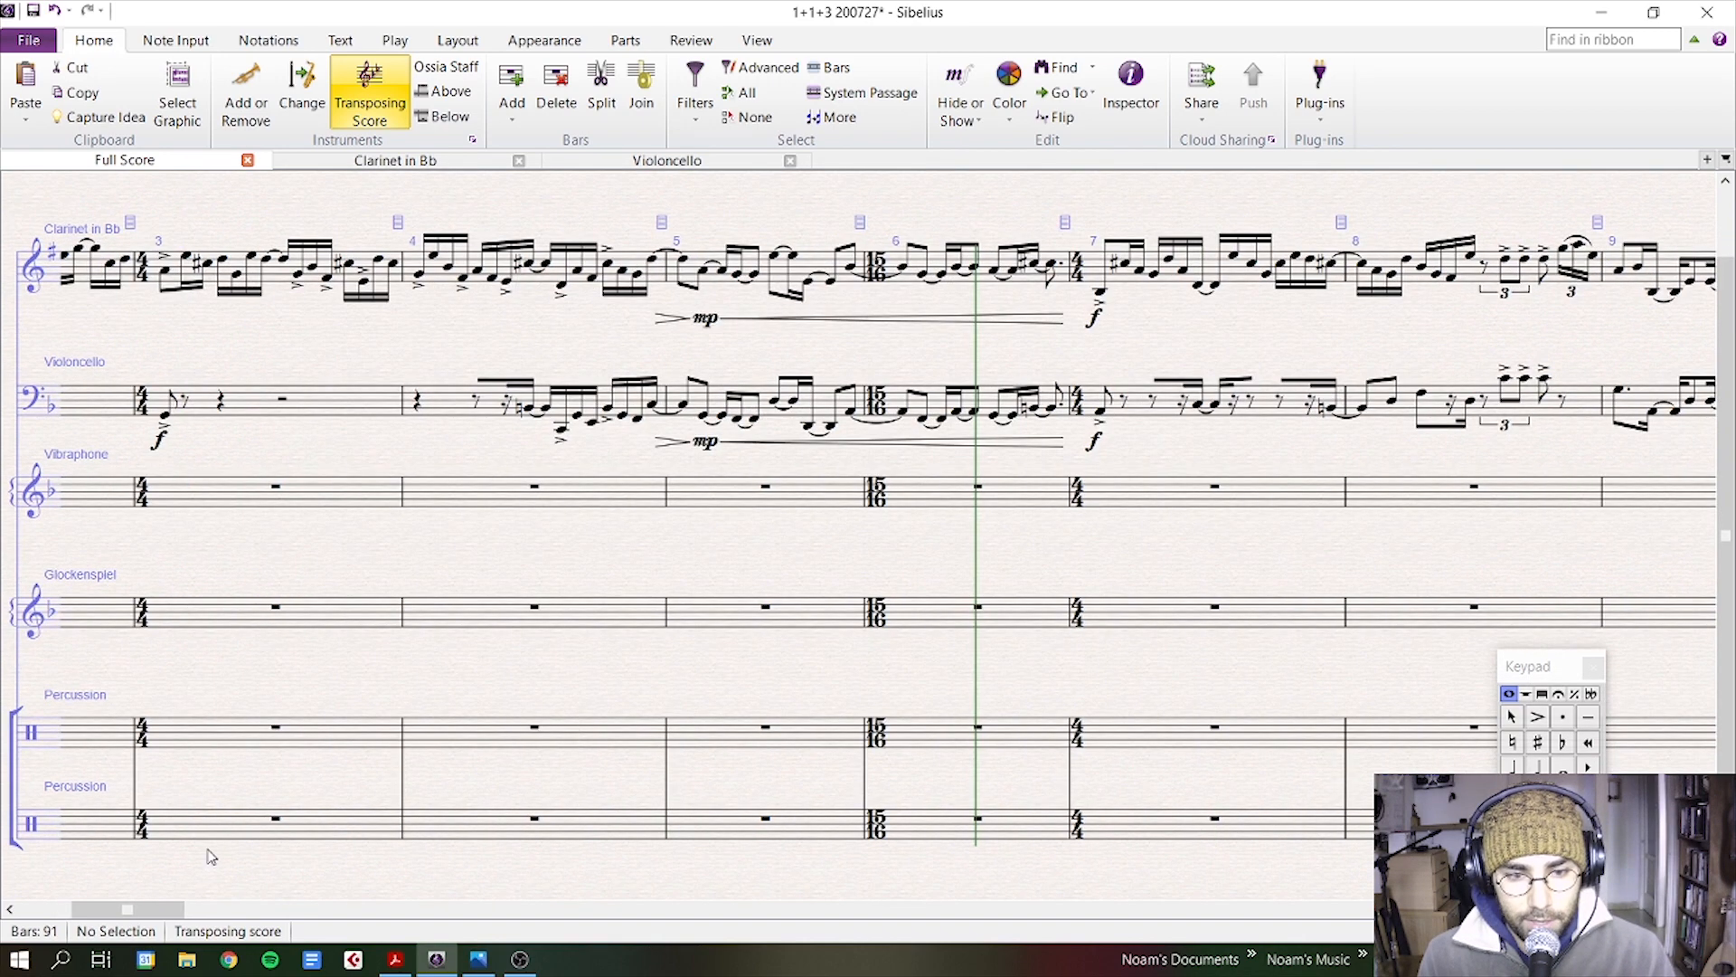
- Enter two quarter notes, F4 and F5, at the start of bar 1 on the lowest Percussion staff
{"action": "left_click_drag", "start_coordinate": [136, 909], "coordinate": [80, 909]}
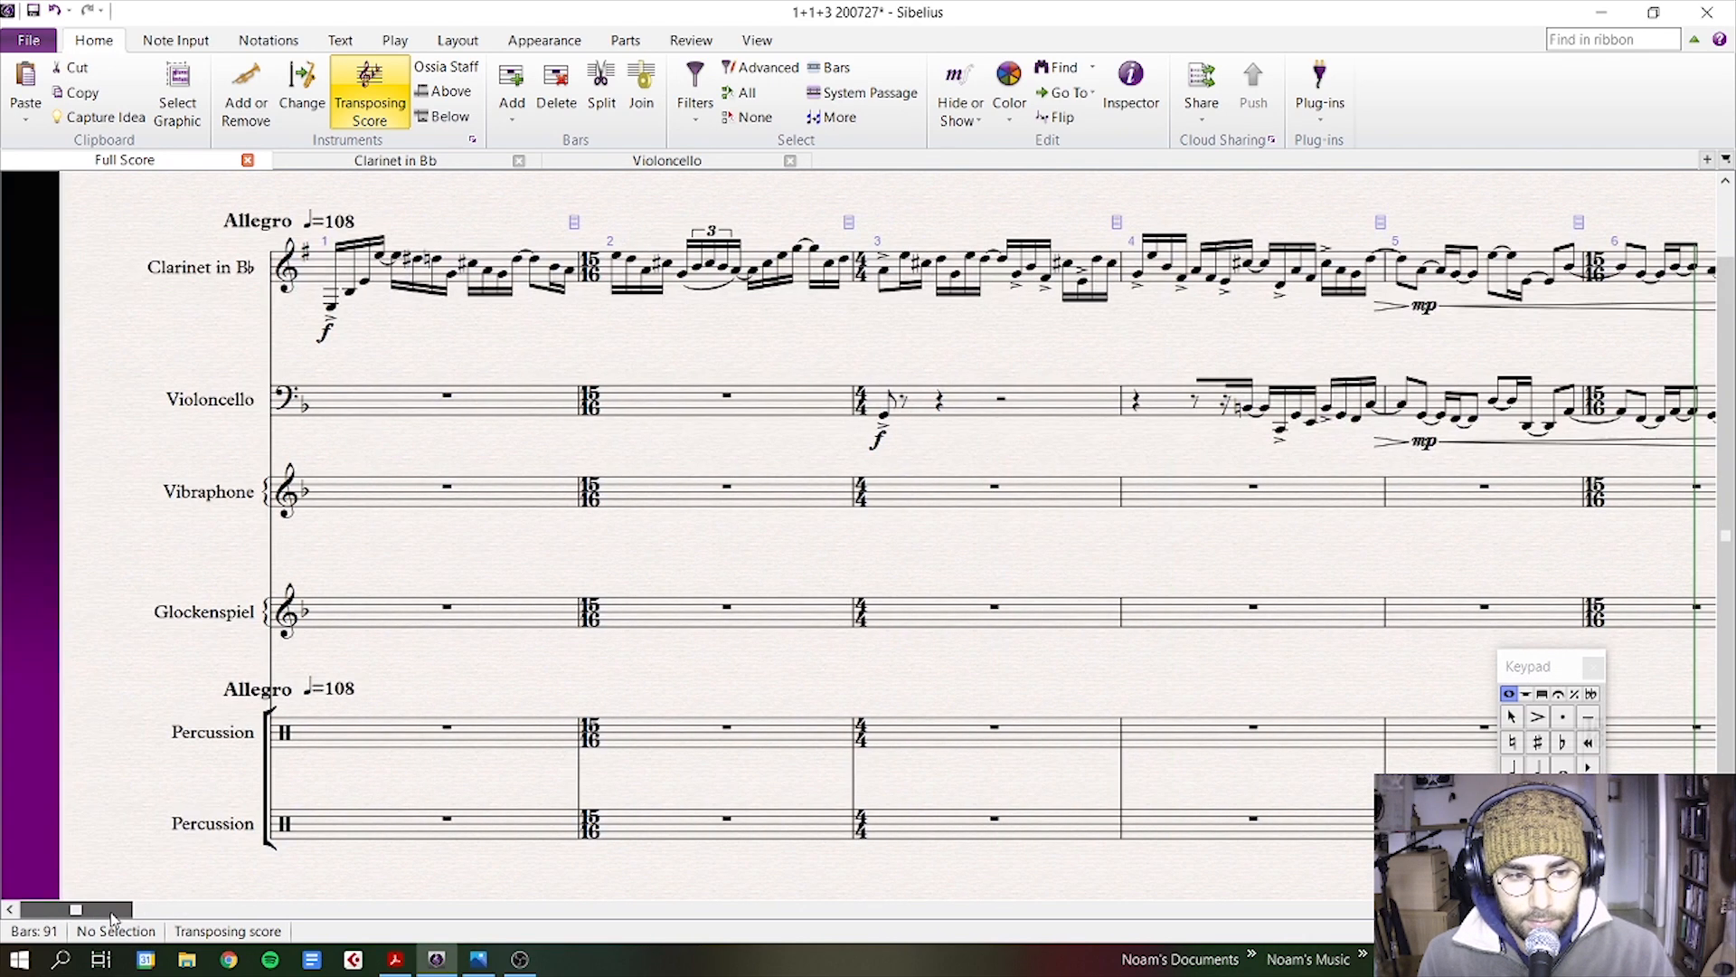
{"action": "left_click", "coordinate": [454, 822]}
{"action": "left_click", "coordinate": [448, 820]}
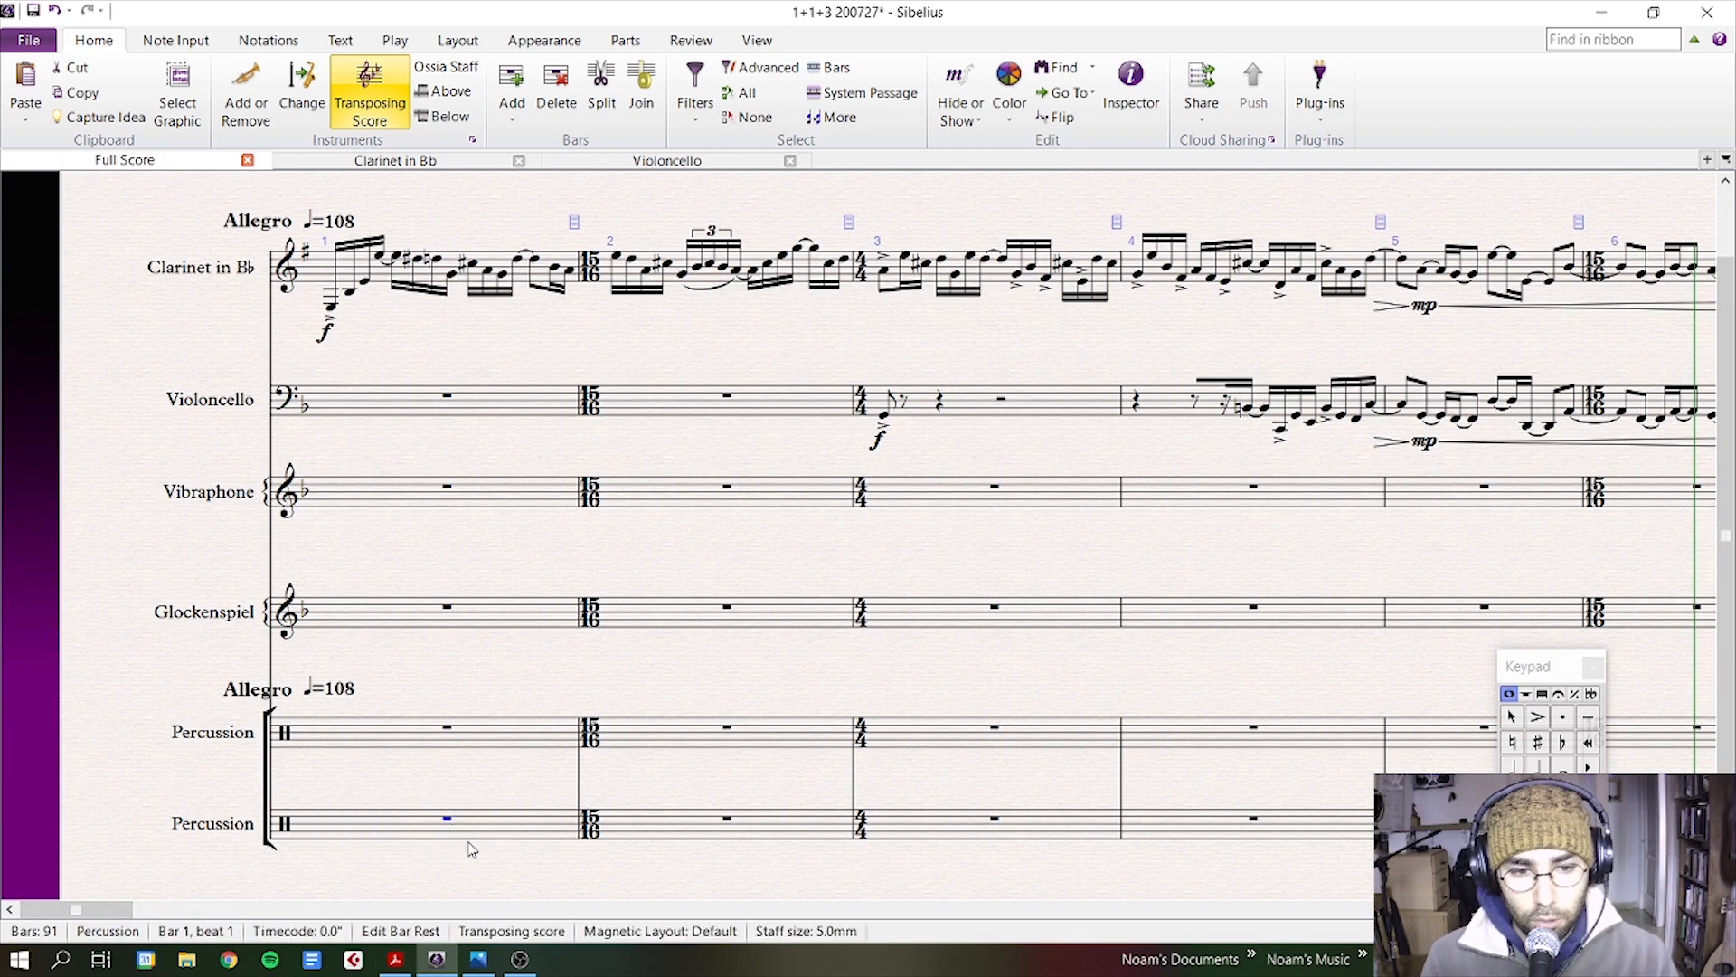
{"action": "key", "text": "f"}
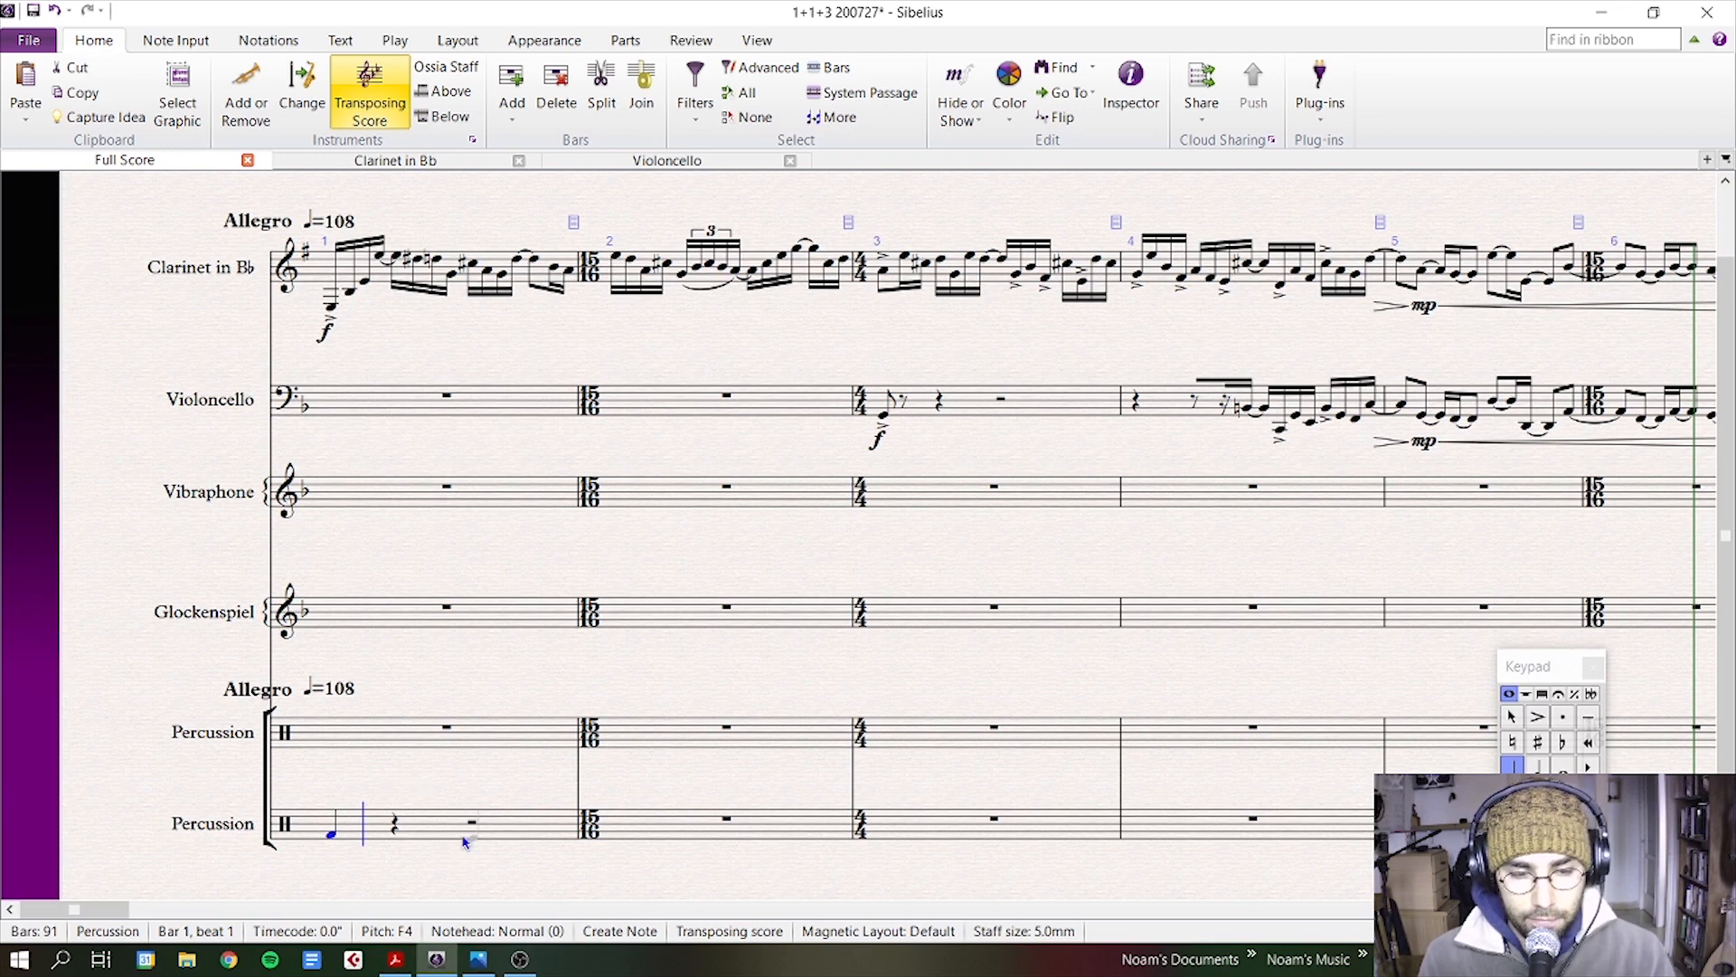
{"action": "key", "text": "f"}
{"action": "key", "text": "Escape"}
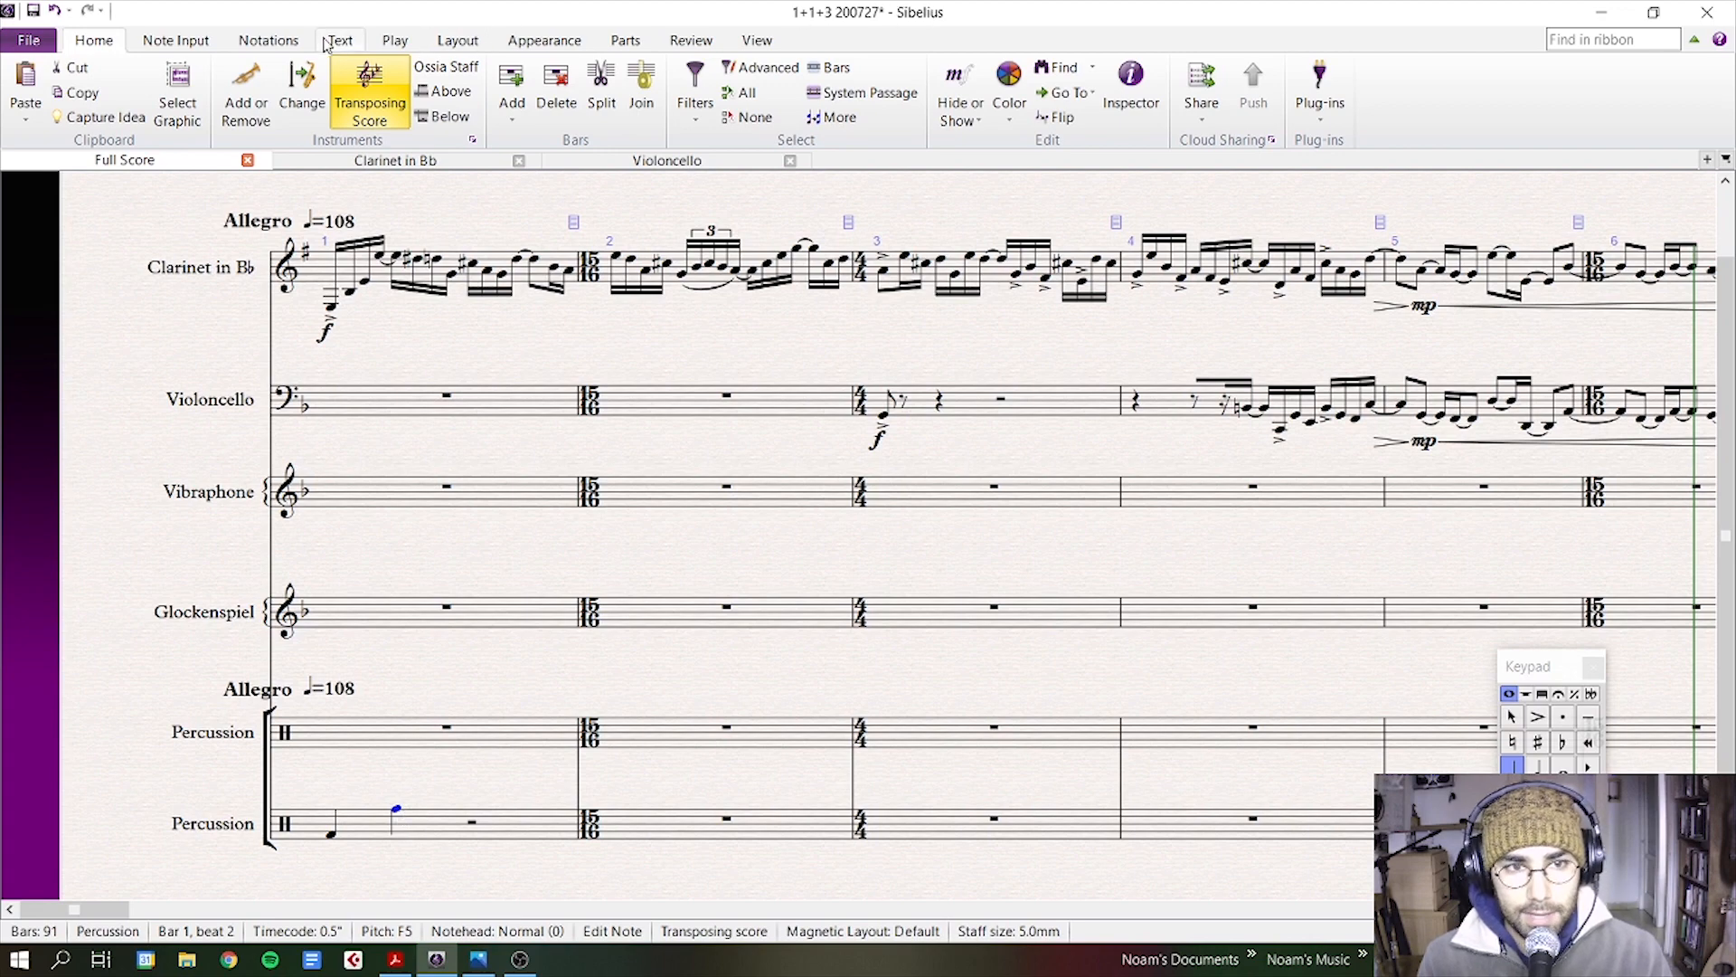
- Change the notehead of the F5 note on beat 2 to Cross and deselect the note
{"action": "left_click", "coordinate": [269, 40]}
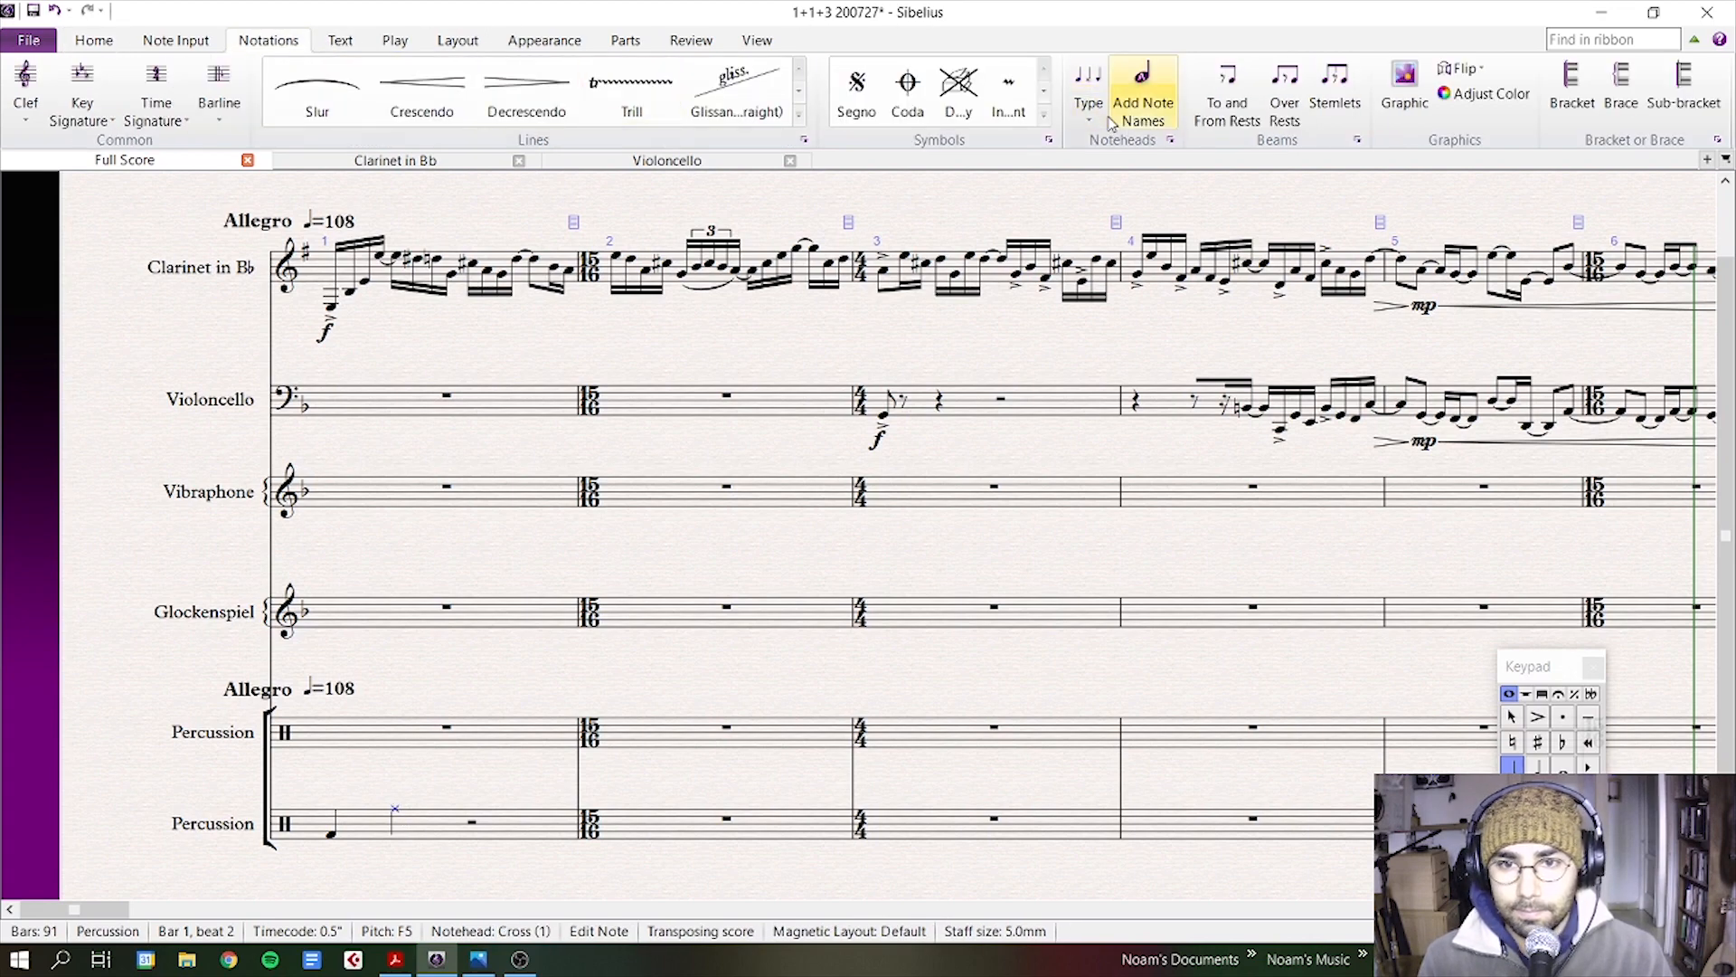
{"action": "left_click", "coordinate": [1090, 91]}
{"action": "left_click", "coordinate": [1182, 264]}
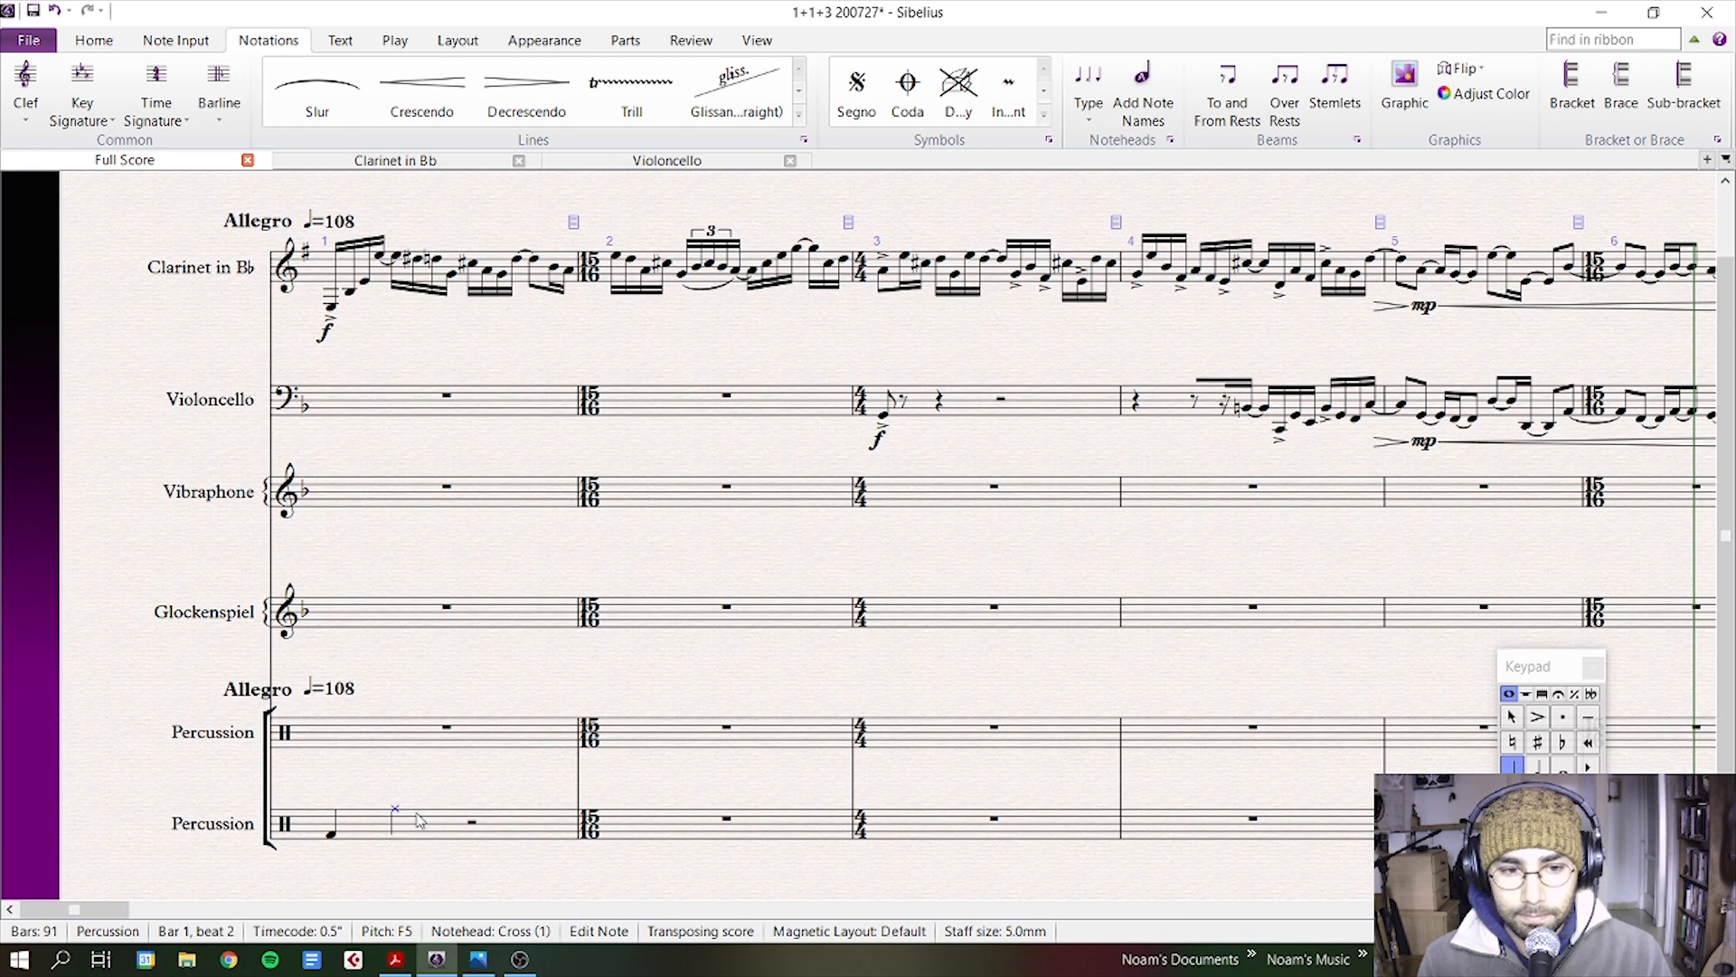
{"action": "key", "text": "Escape"}
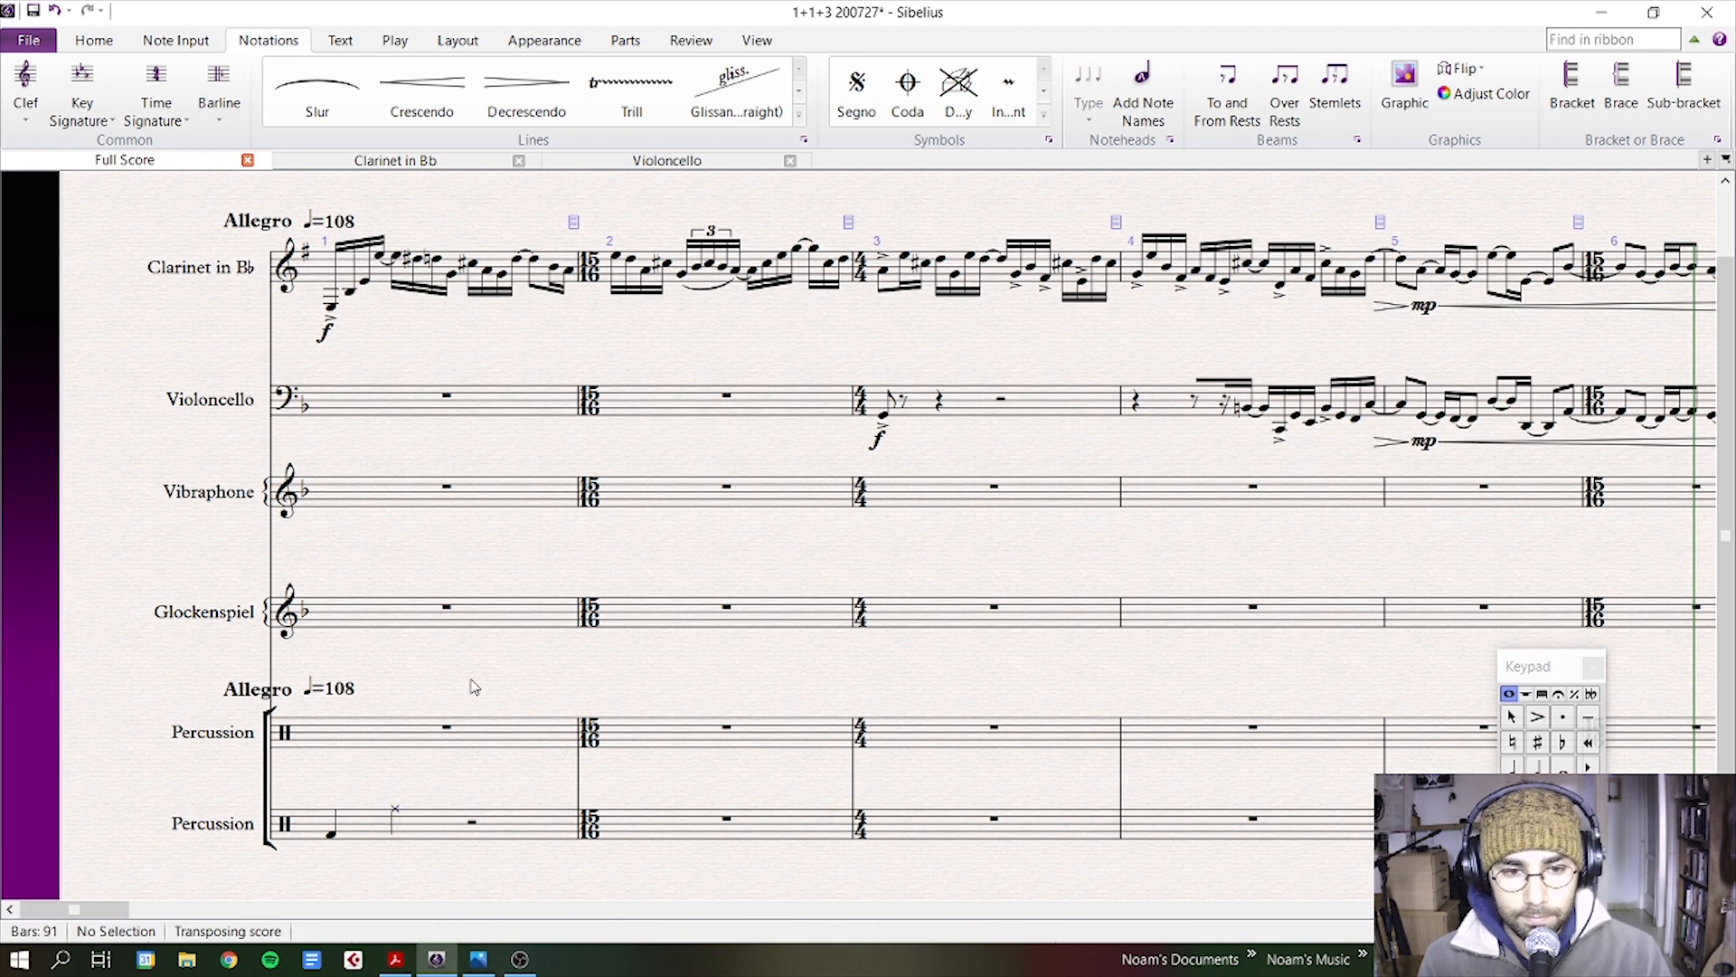